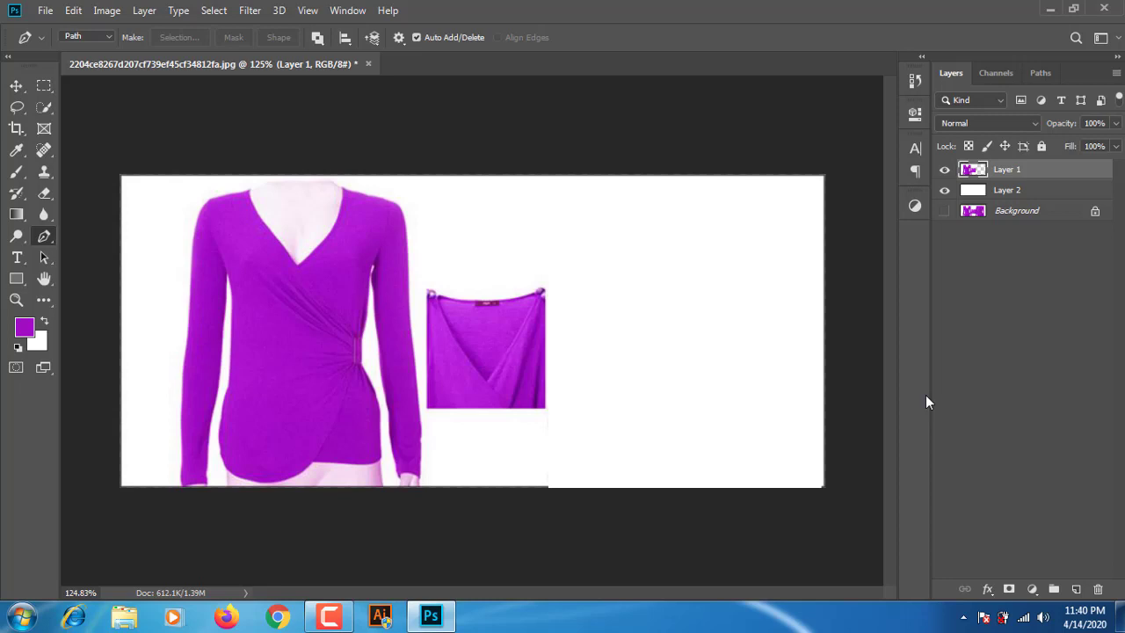
Hide Layer 2 to examine the finished shirt on the Background layer, and show Layer 2 again.
click(944, 192)
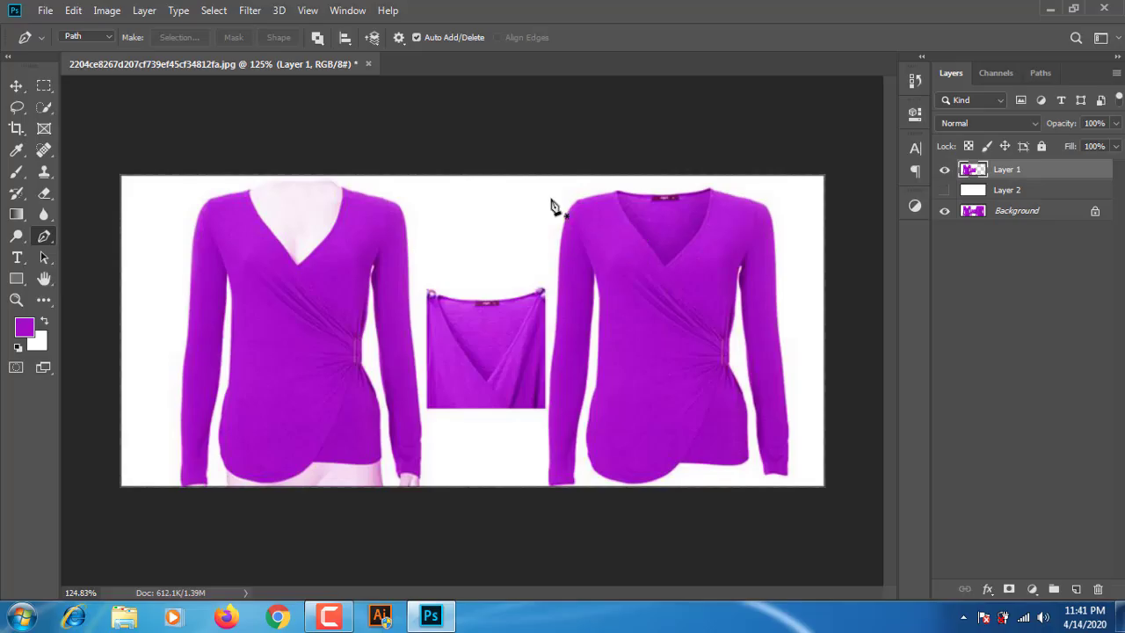
click(943, 210)
click(943, 211)
click(943, 190)
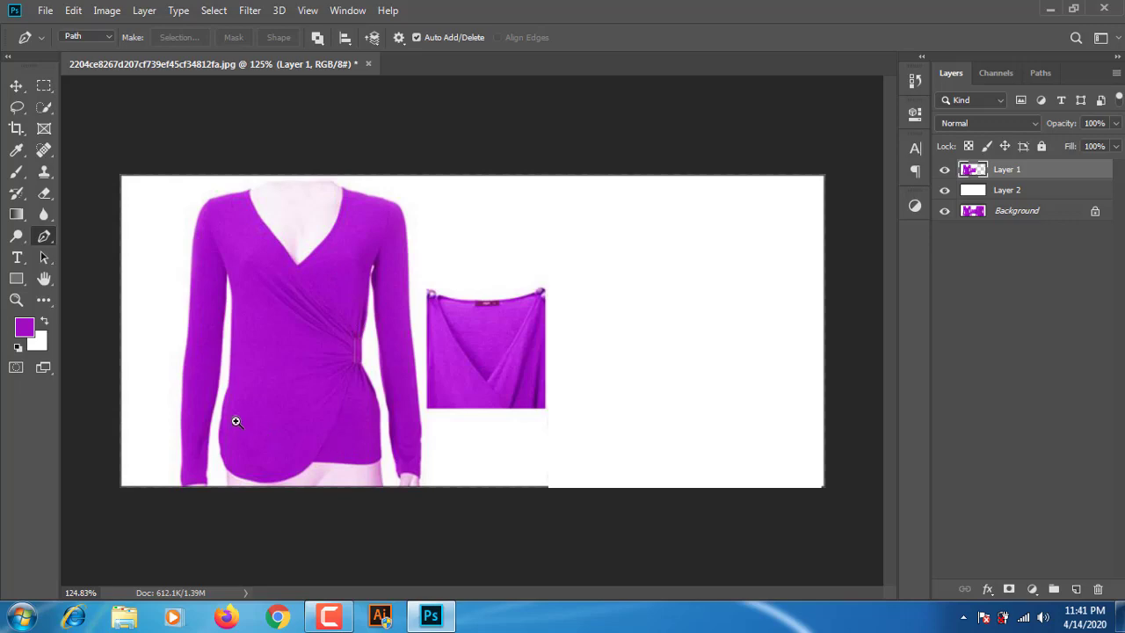
Select the long-sleeved purple shirt on Layer 1 with Quick Selection, copy it to a new layer and check the cutout in isolation.
scroll(235, 422, up, 5)
drag(289, 419, 354, 525)
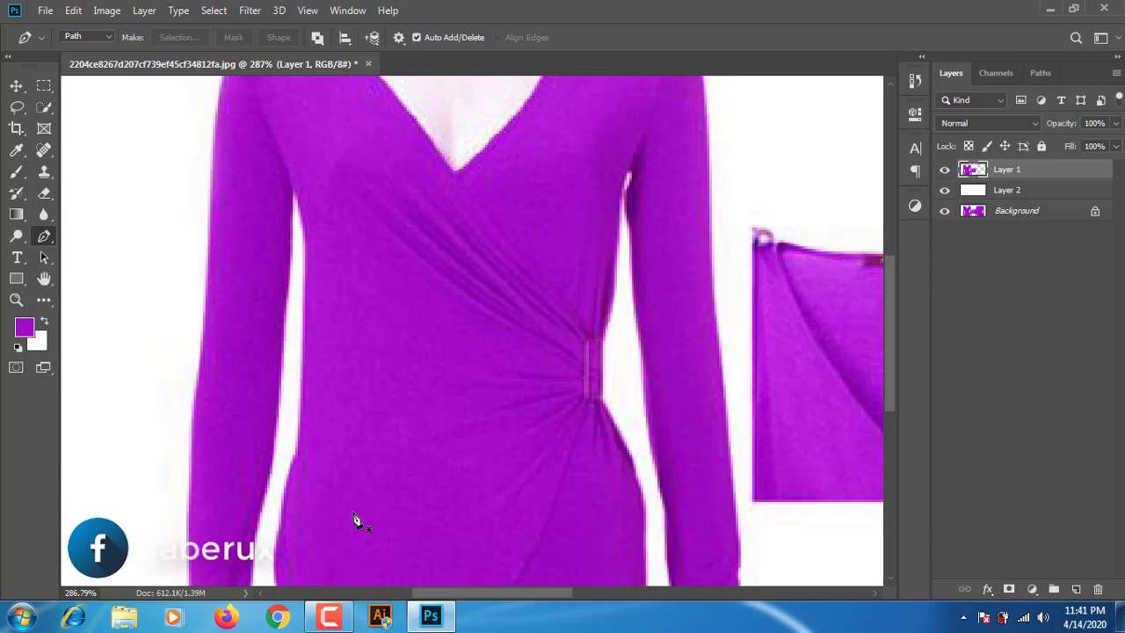
scroll(354, 525, down, 3)
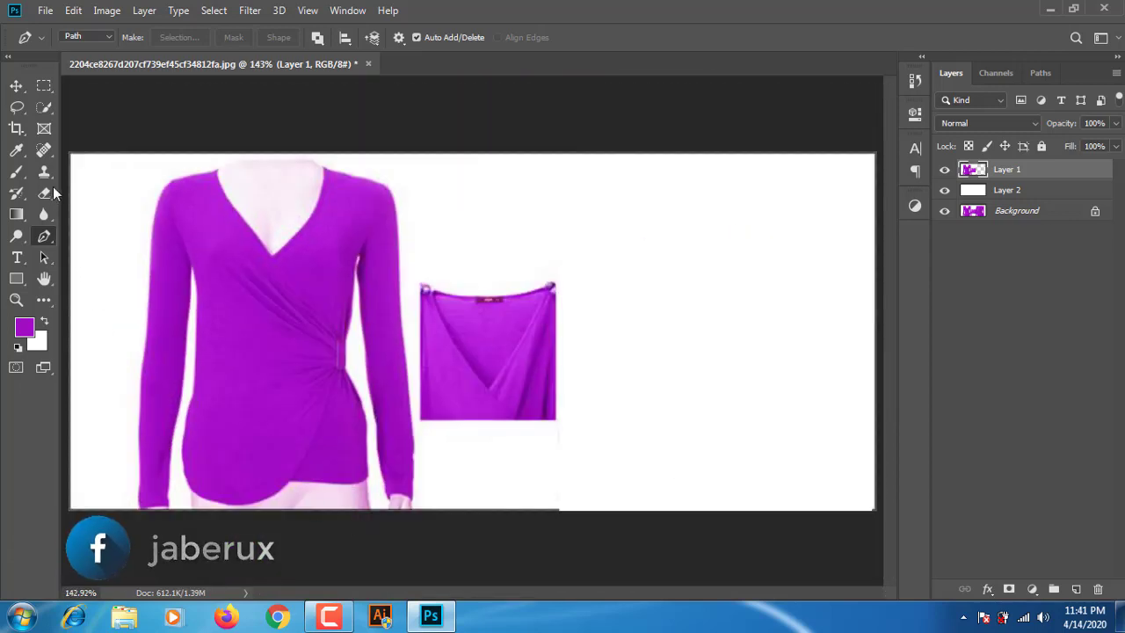
drag(43, 106, 124, 108)
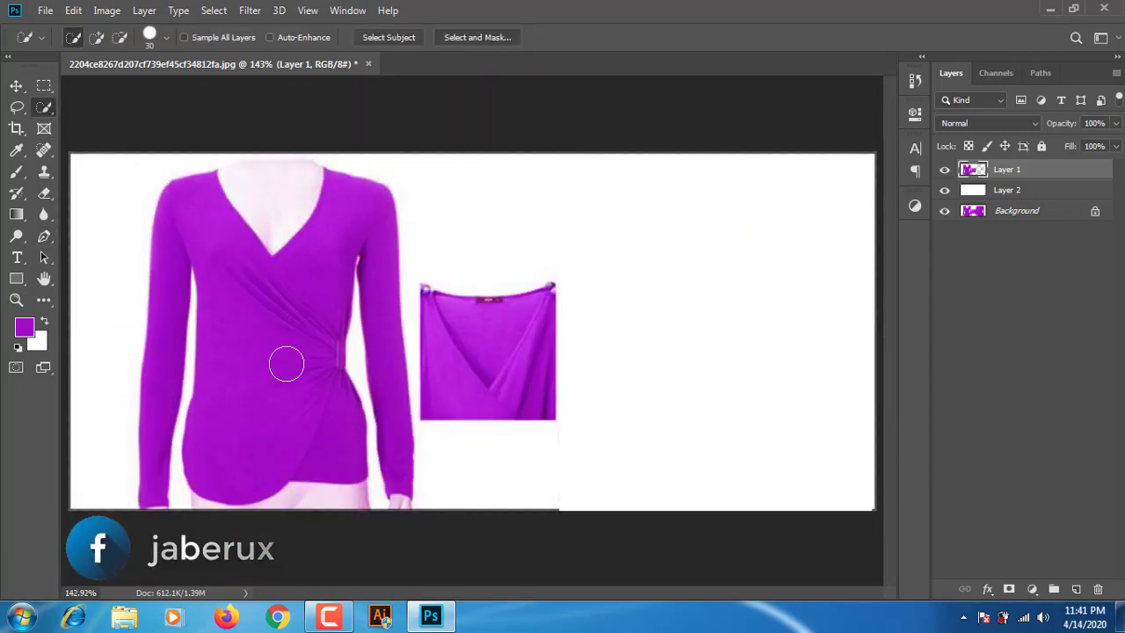
mouse_move(244, 304)
mouse_down()
mouse_move(257, 354)
mouse_move(289, 311)
mouse_up()
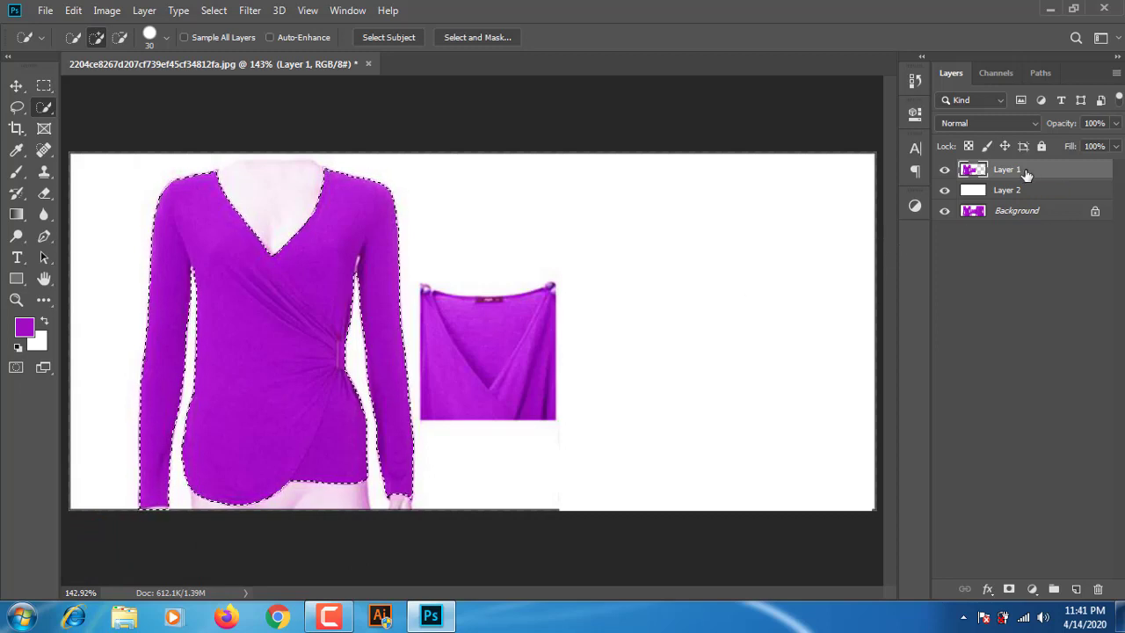
key(ctrl+j)
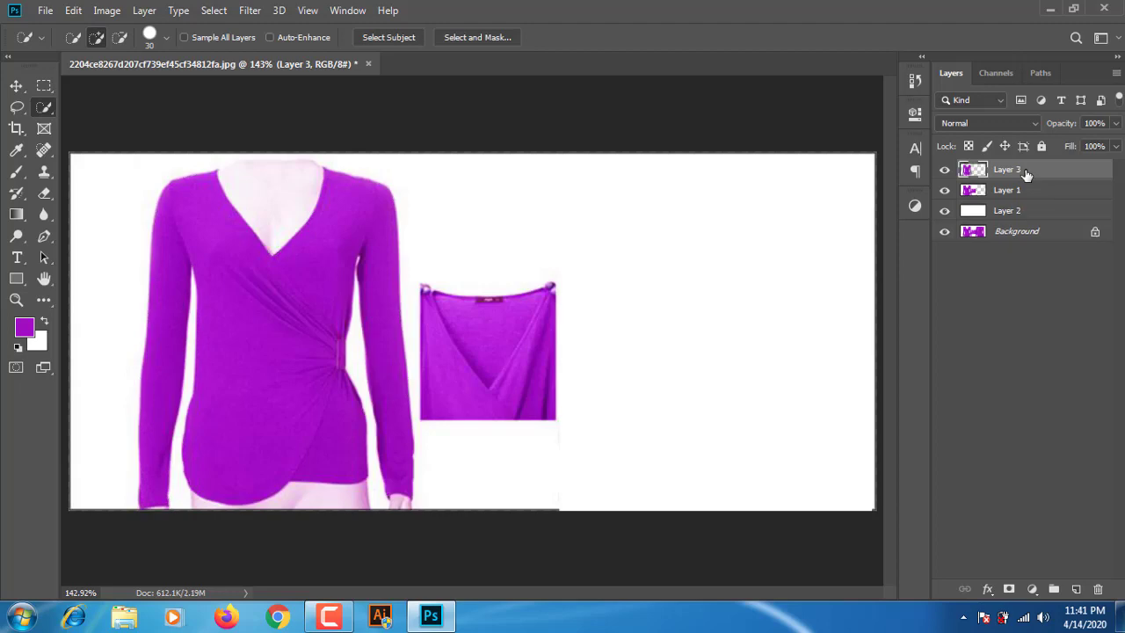
alt+click(945, 170)
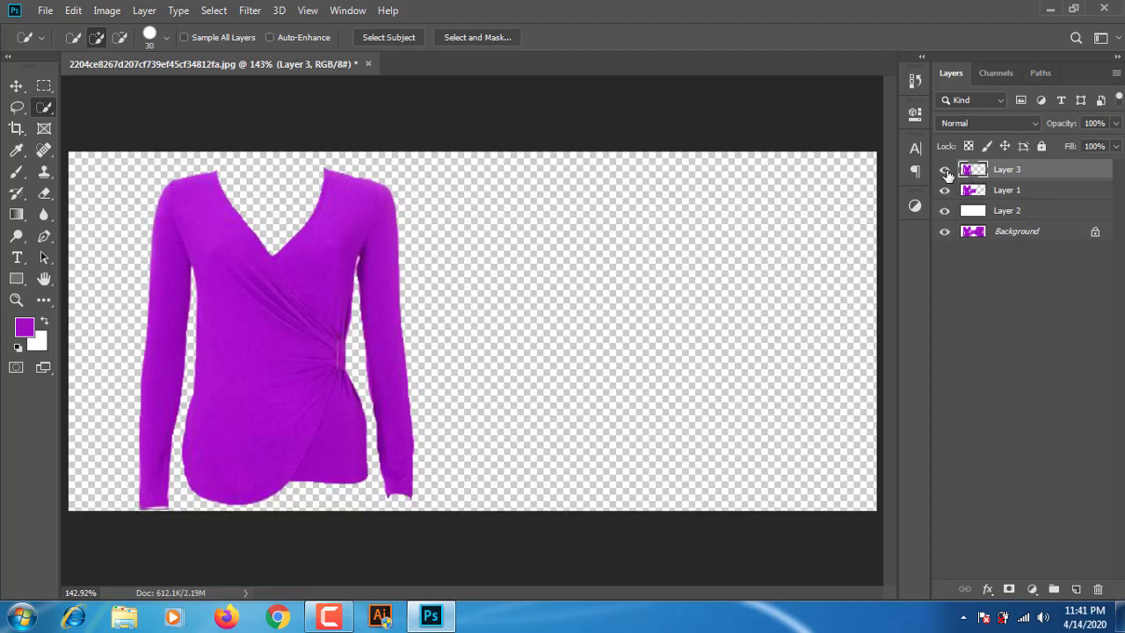
alt+click(945, 170)
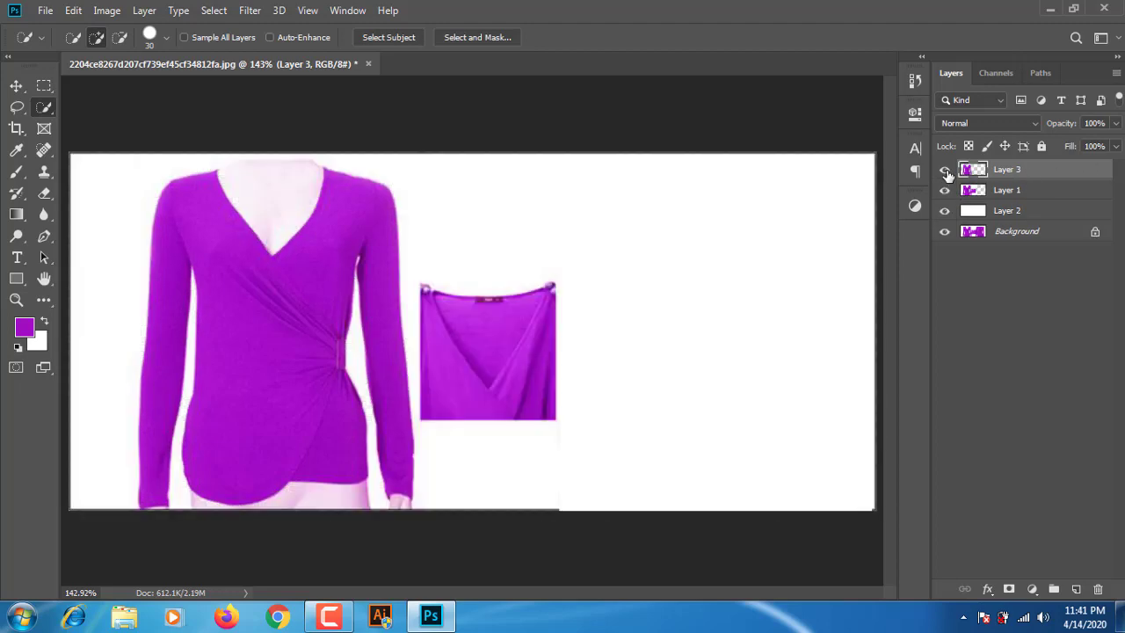
Trace the square neckline piece on Layer 1 with the Pen tool, turn the path into a selection and copy it to a new layer.
click(1019, 195)
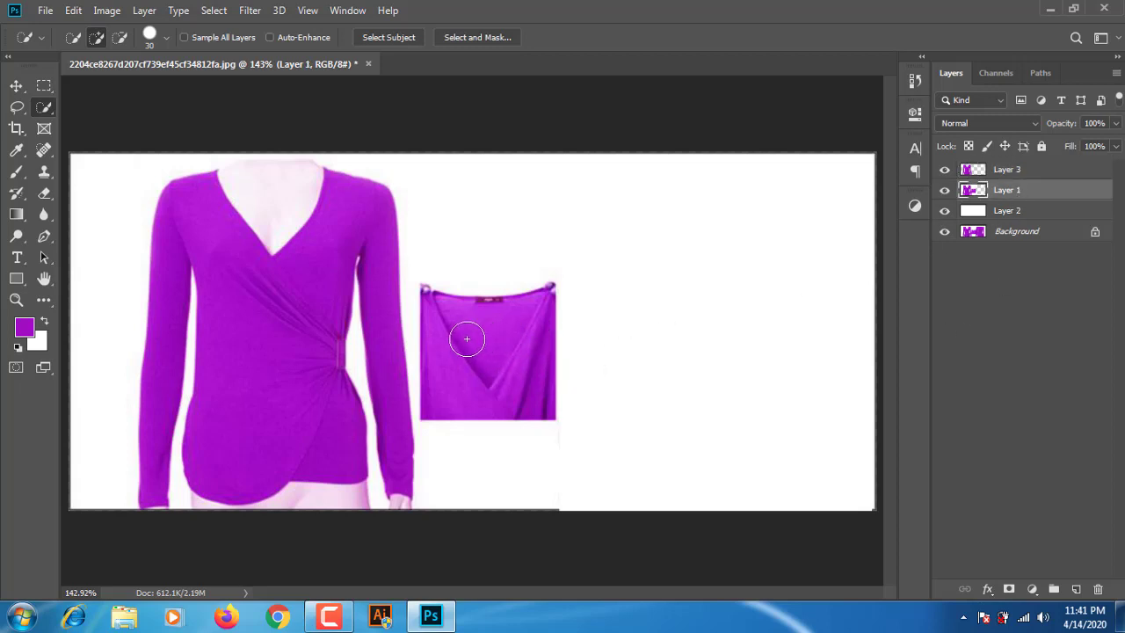
mouse_move(464, 334)
mouse_down()
mouse_move(481, 362)
mouse_move(514, 366)
mouse_move(560, 404)
mouse_move(522, 361)
mouse_up()
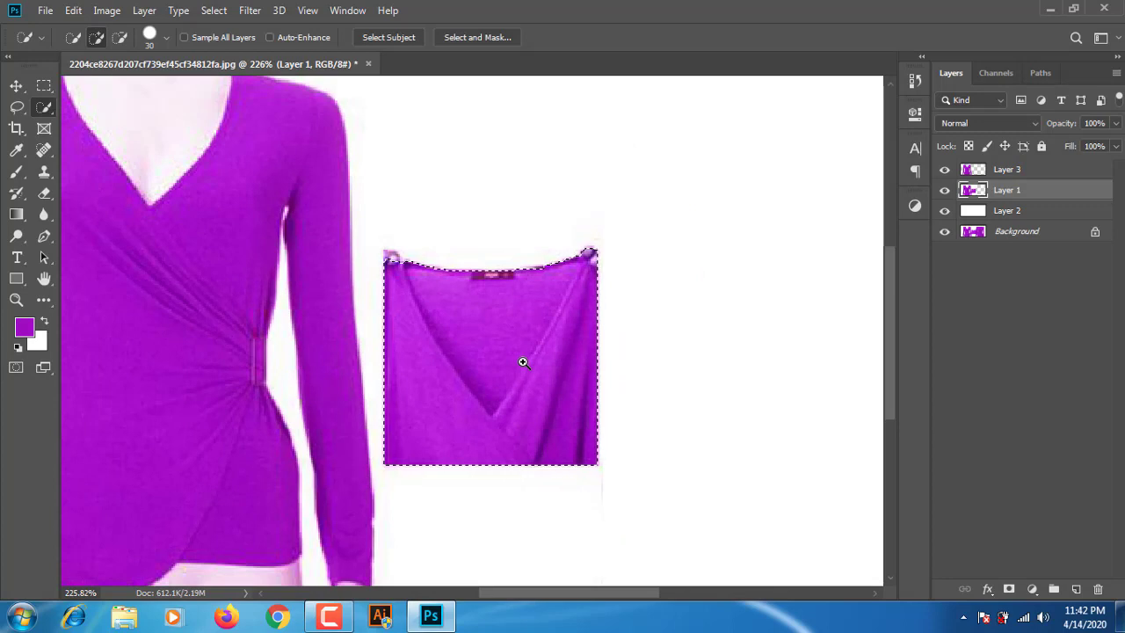
key(ctrl+d)
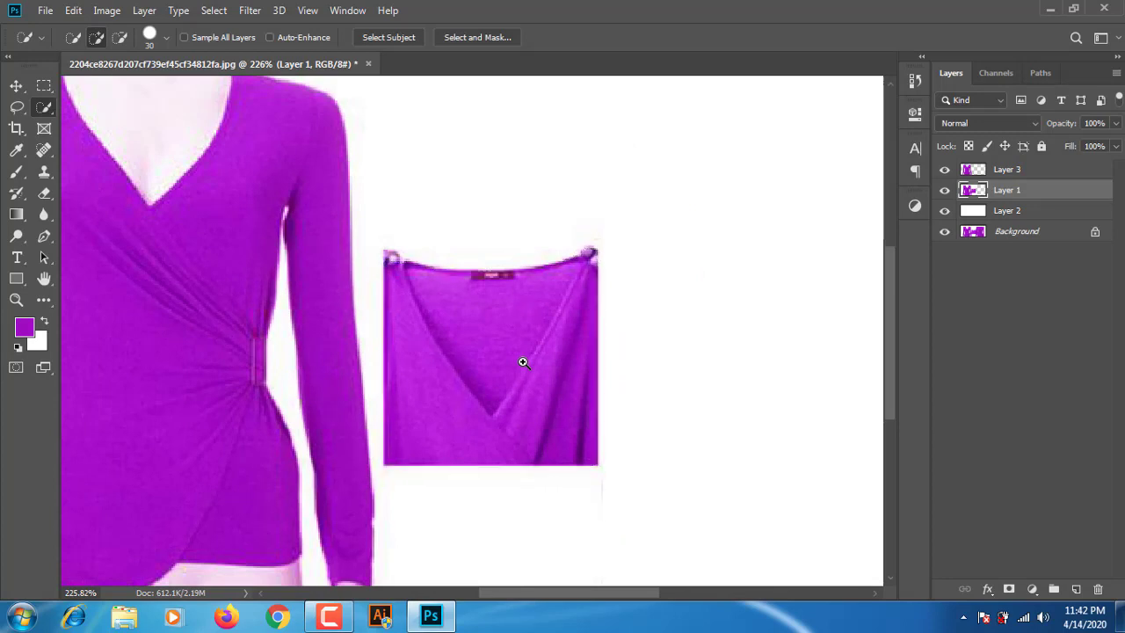
key(p)
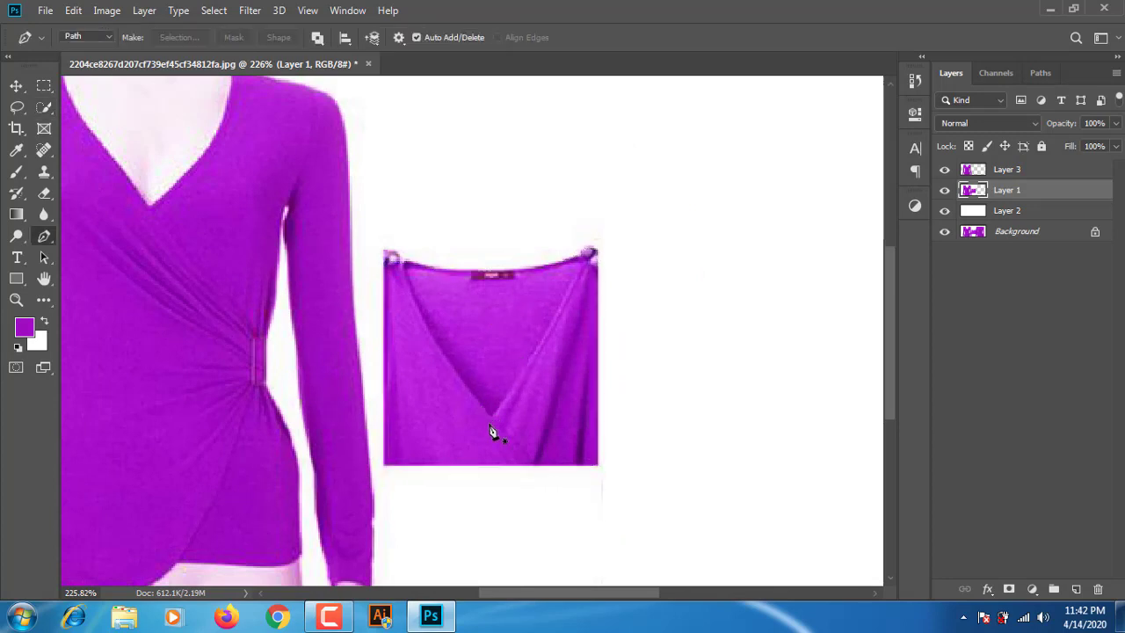
click(597, 465)
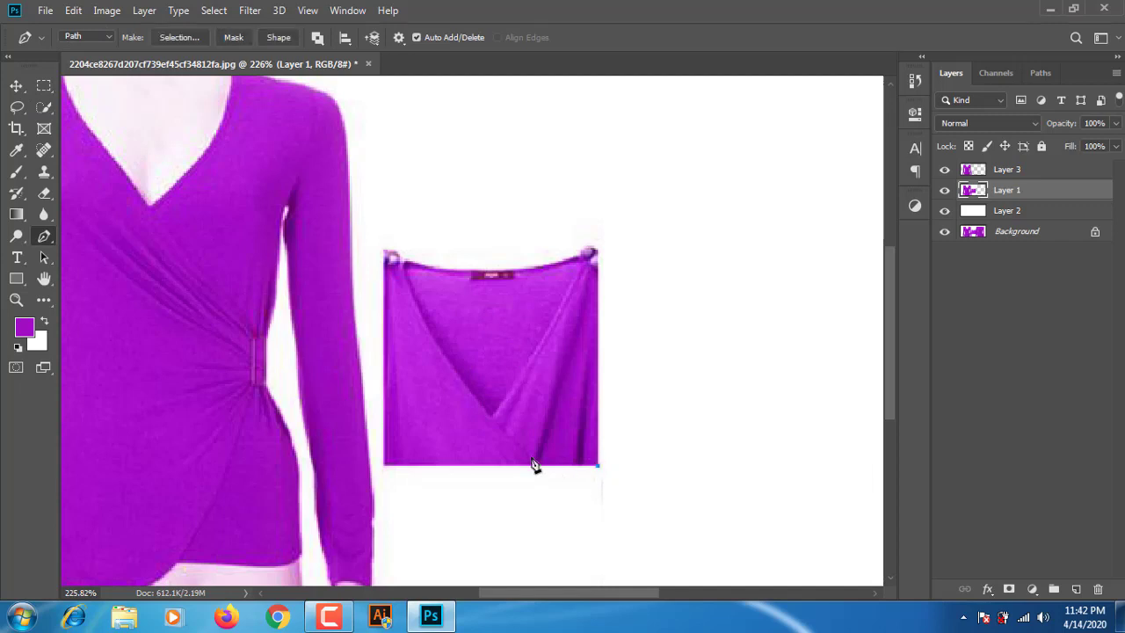
click(383, 466)
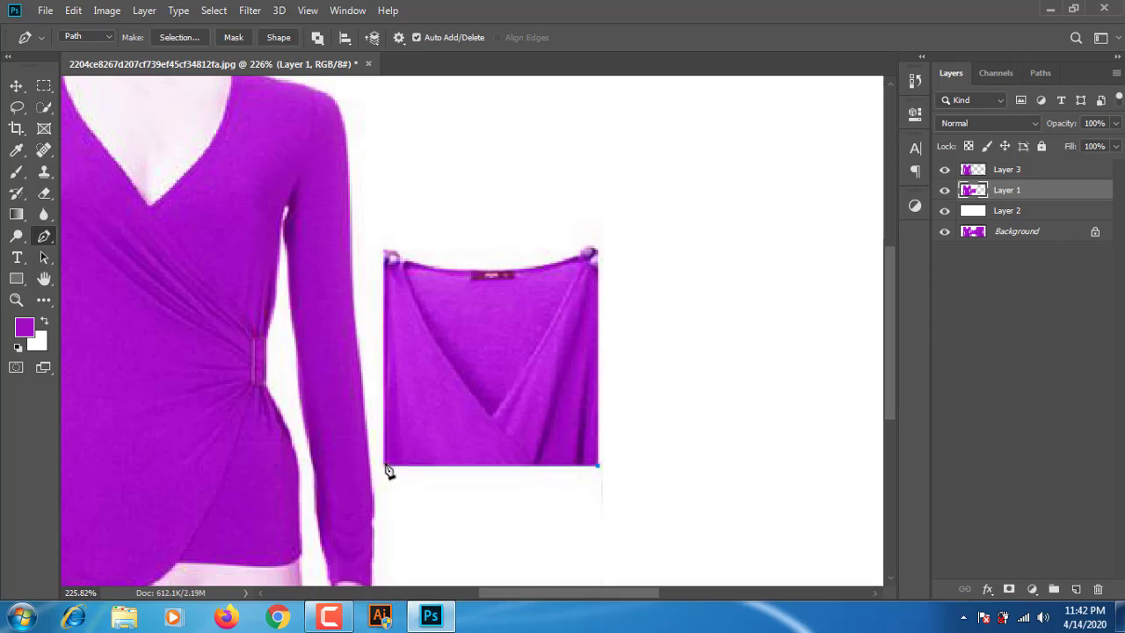
click(406, 263)
mouse_move(579, 260)
mouse_down()
mouse_move(627, 229)
mouse_move(652, 234)
mouse_move(585, 255)
mouse_up()
click(597, 467)
key(ctrl+Return)
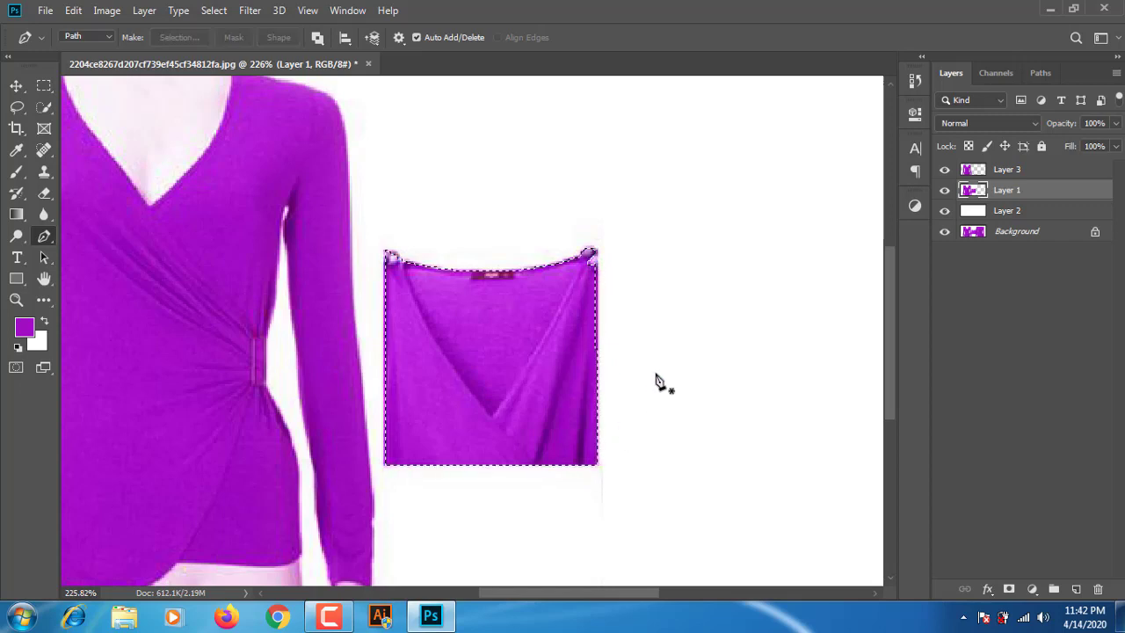
key(ctrl+j)
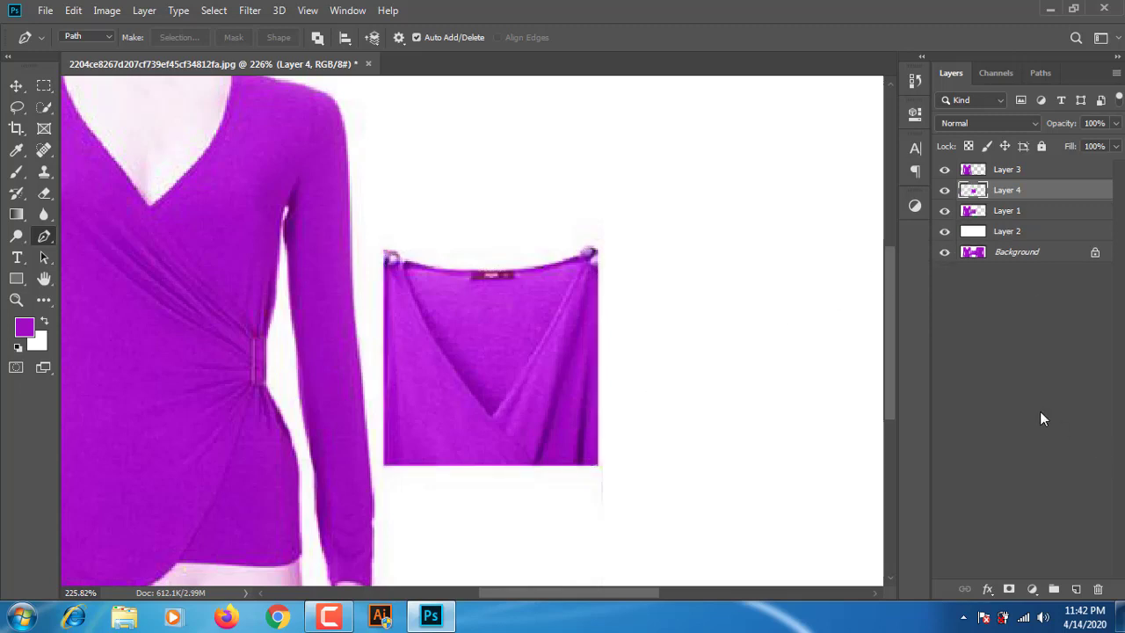
Hide Layer 1, leaving the shirt and neckline cutouts on Layers 3 and 4 shown over the white Layer 2.
key(ctrl+minus)
key(ctrl+minus)
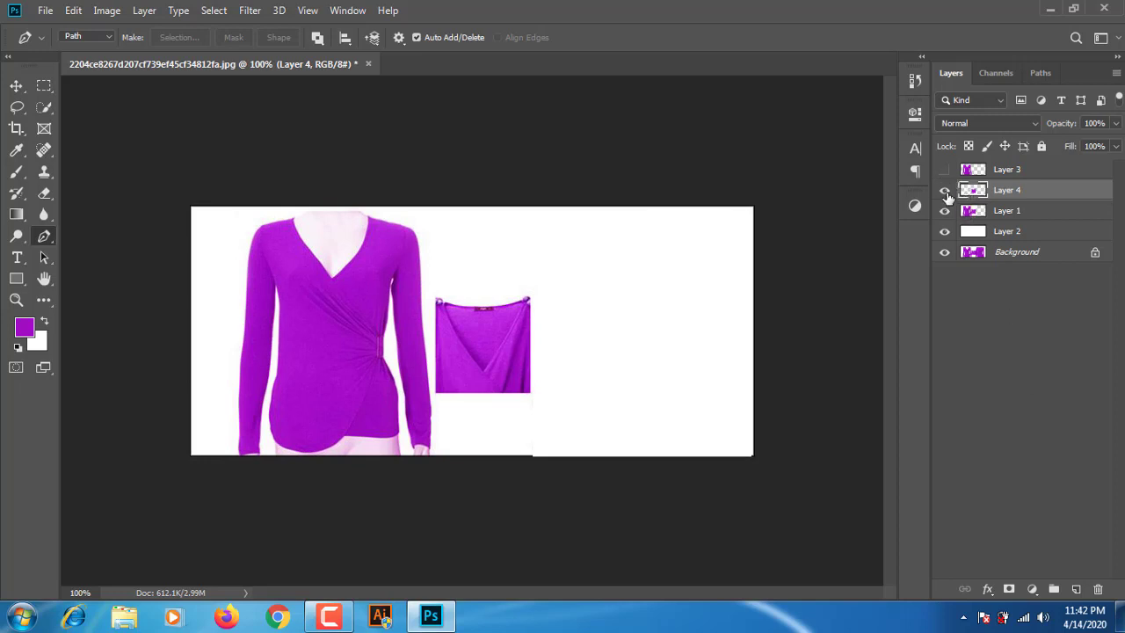
drag(944, 192, 943, 215)
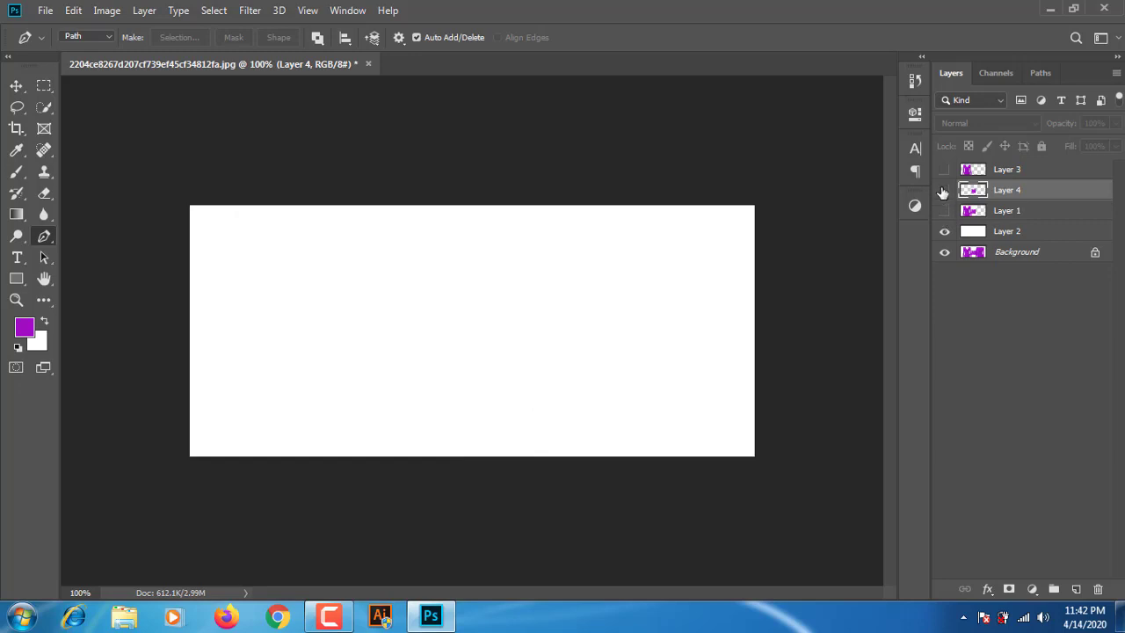
click(945, 172)
click(945, 191)
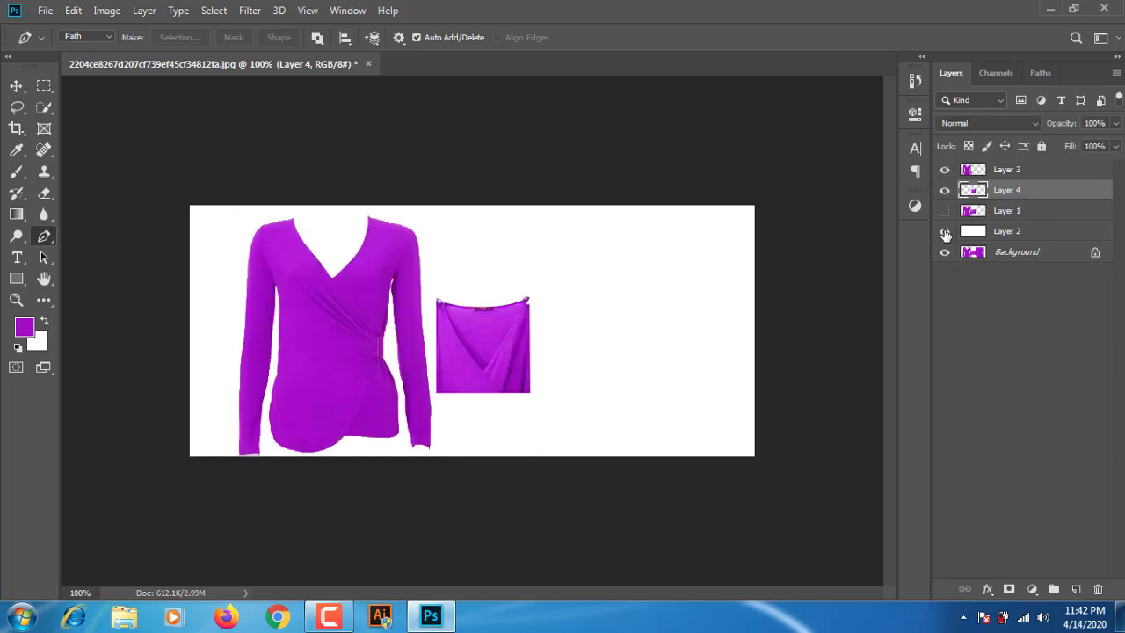
Move the shirt cutout to just right of the canvas centre and the neckline piece to its left, clear of the shirt.
key(v)
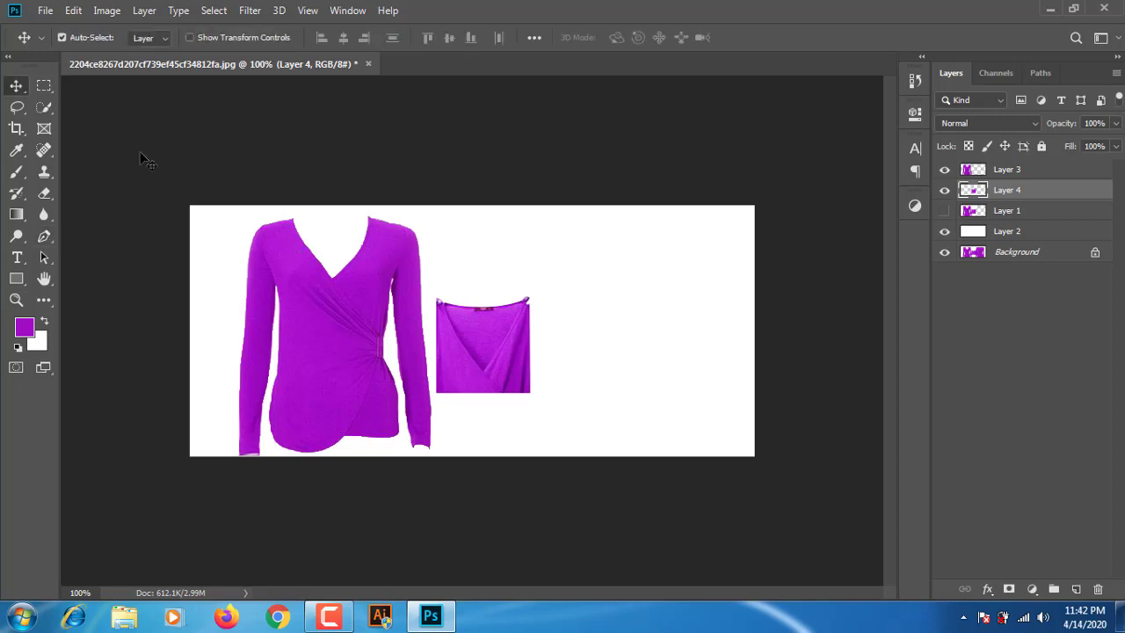
drag(320, 344, 615, 348)
drag(470, 365, 353, 363)
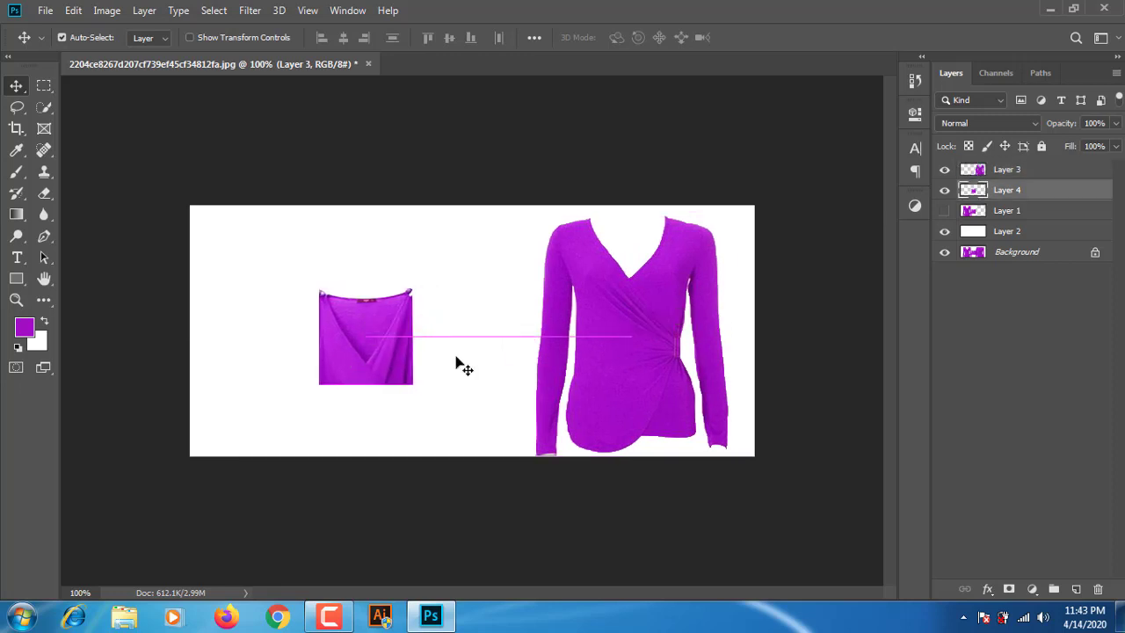
drag(606, 347, 579, 367)
Soften the outer edges of the shirt cutout on Layer 3 with the Blur tool at 50% strength.
key(ctrl+space)
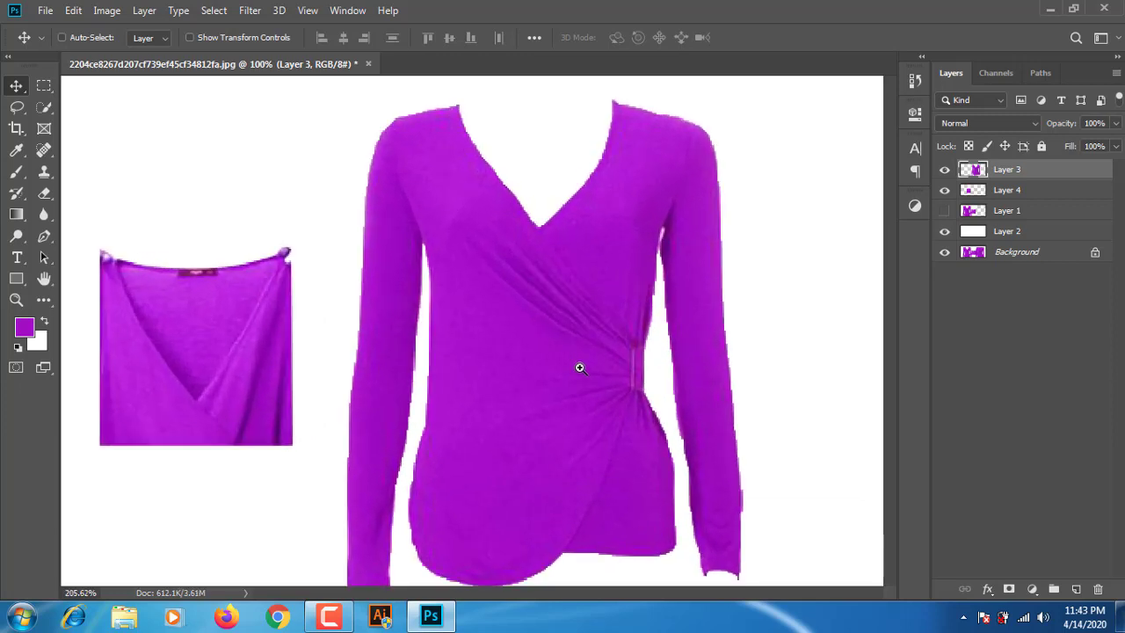
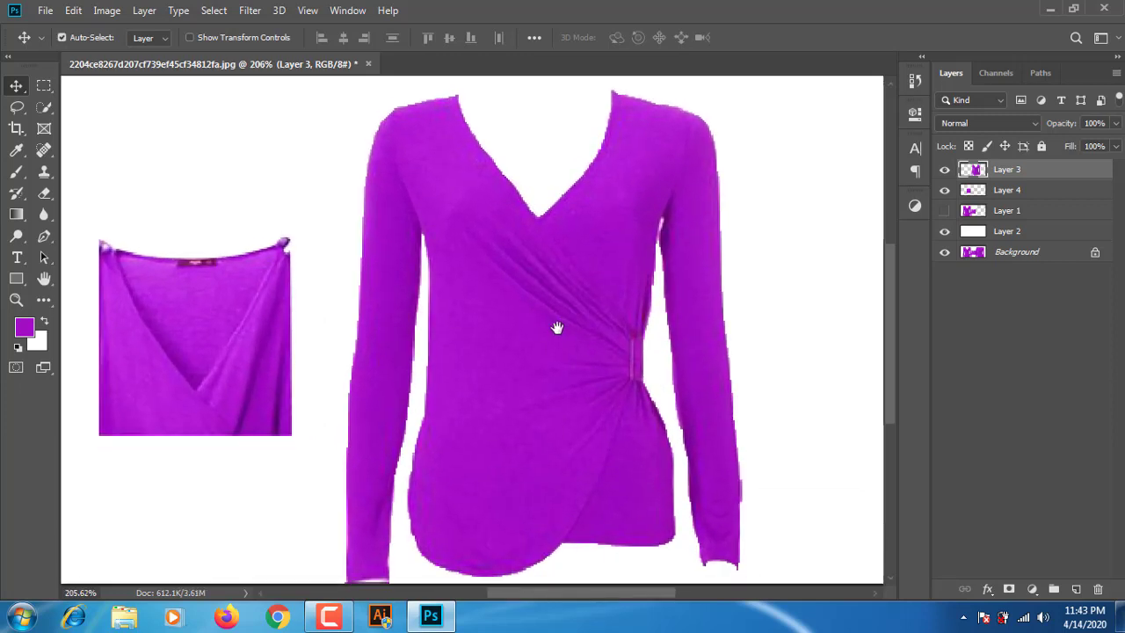
drag(562, 364, 556, 366)
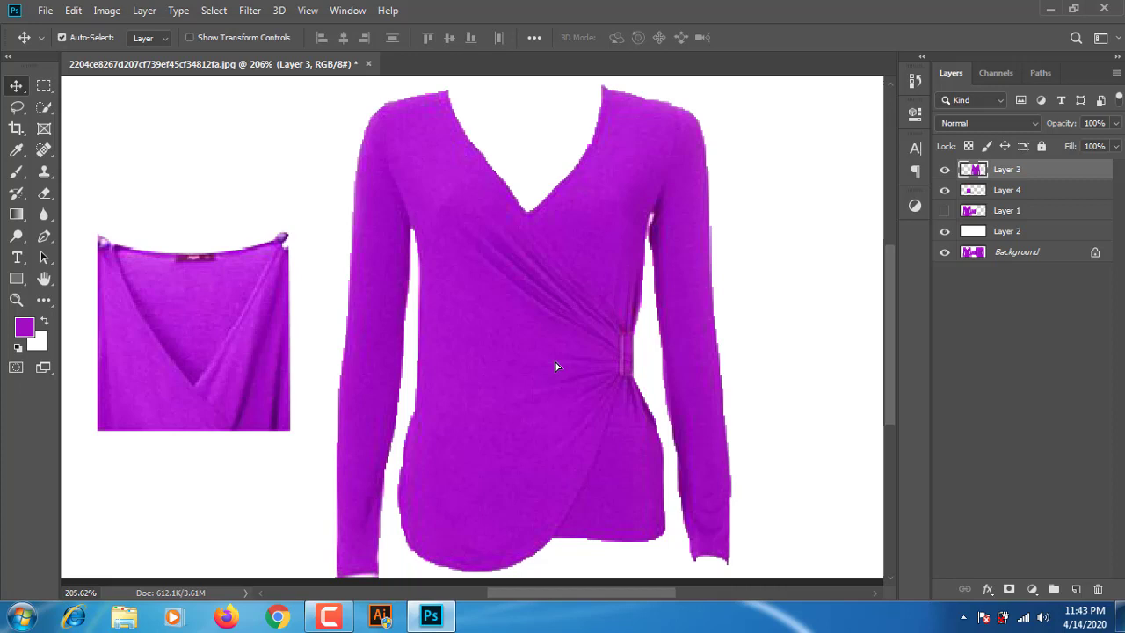
scroll(556, 366, down, 3)
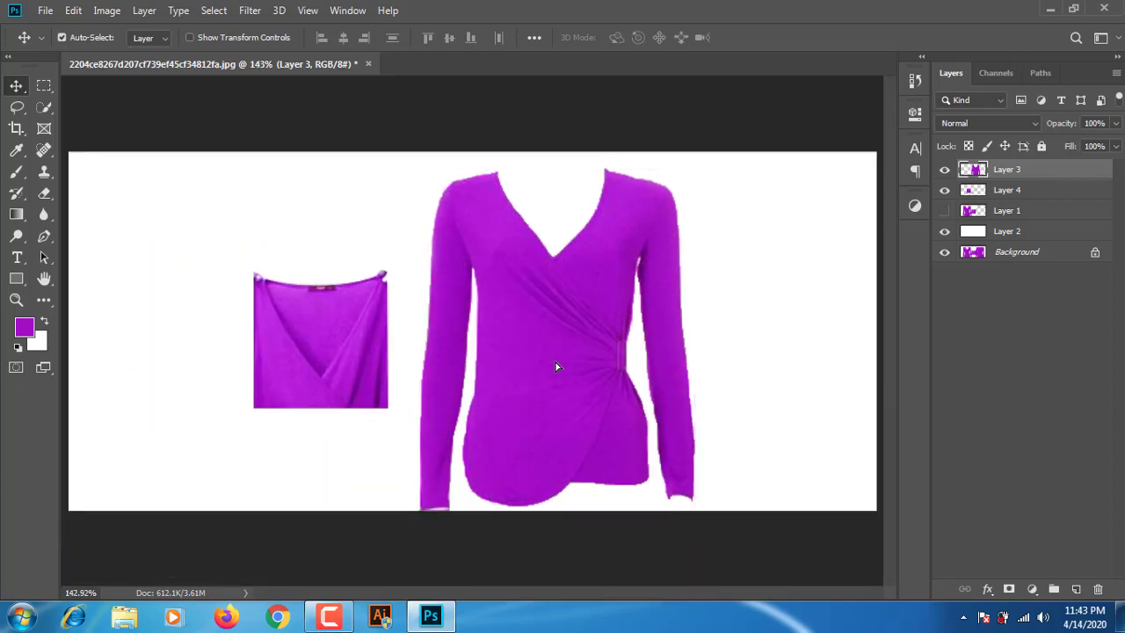
scroll(555, 367, up, 3)
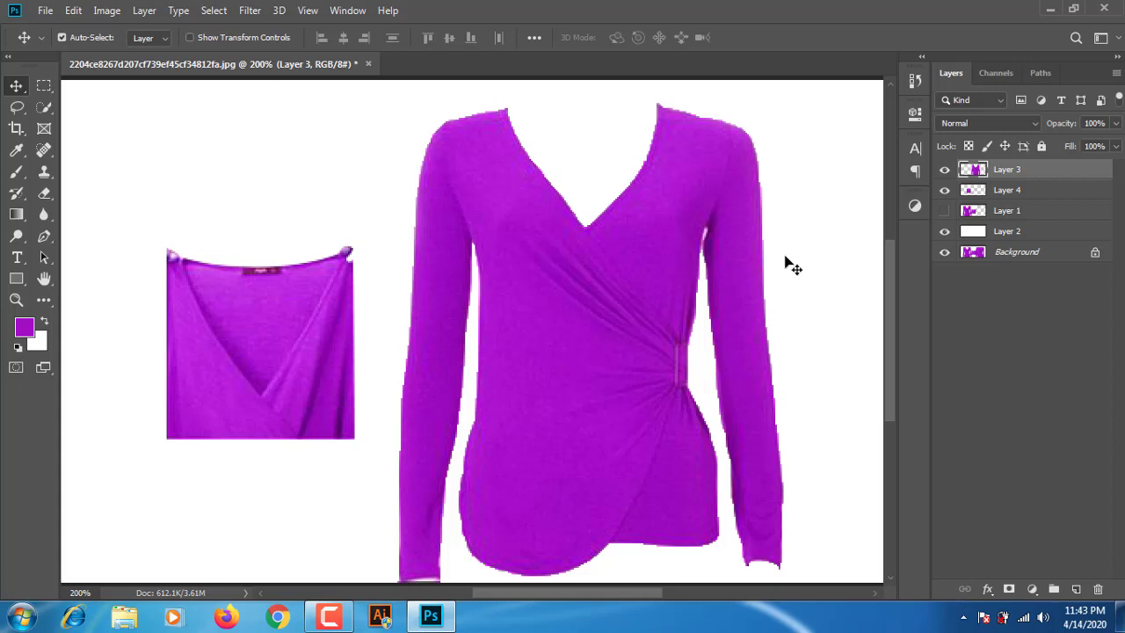
click(44, 214)
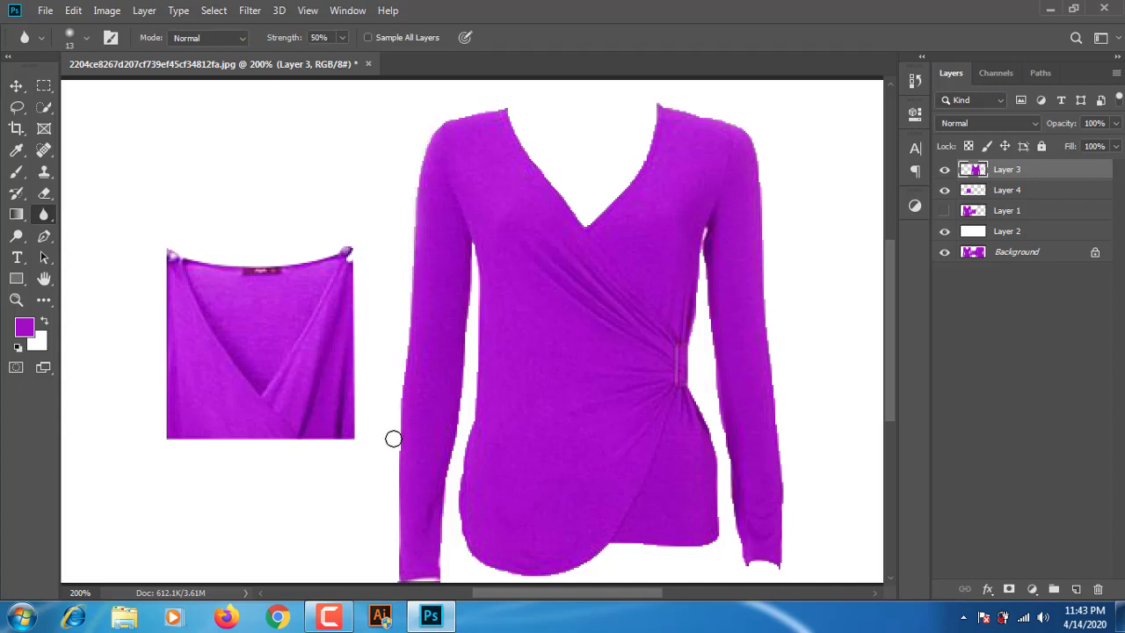
mouse_move(475, 454)
mouse_down()
mouse_move(538, 561)
mouse_move(610, 523)
mouse_move(671, 534)
mouse_move(720, 527)
mouse_move(720, 432)
mouse_move(681, 354)
mouse_move(682, 267)
mouse_move(695, 229)
mouse_move(725, 288)
mouse_move(733, 507)
mouse_move(757, 579)
mouse_move(779, 557)
mouse_move(747, 331)
mouse_move(763, 203)
mouse_move(742, 136)
mouse_move(653, 92)
mouse_move(649, 128)
mouse_move(472, 250)
mouse_move(453, 153)
mouse_move(493, 121)
mouse_up()
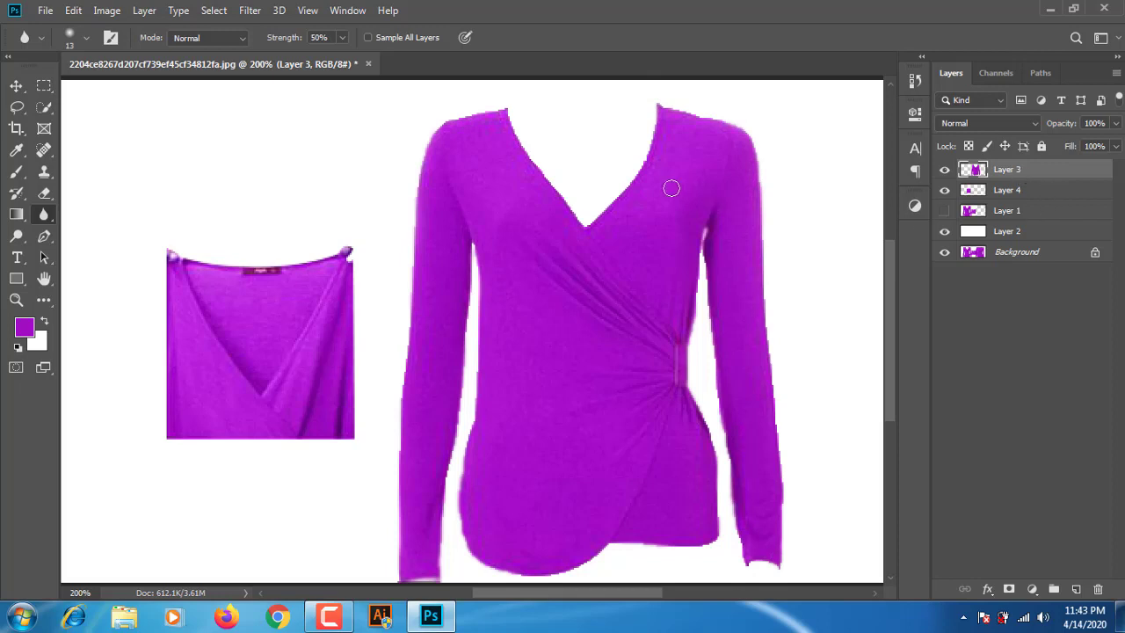
Move the neckline piece on Layer 4 behind the shirt's V-neck opening.
click(15, 85)
drag(203, 357, 538, 213)
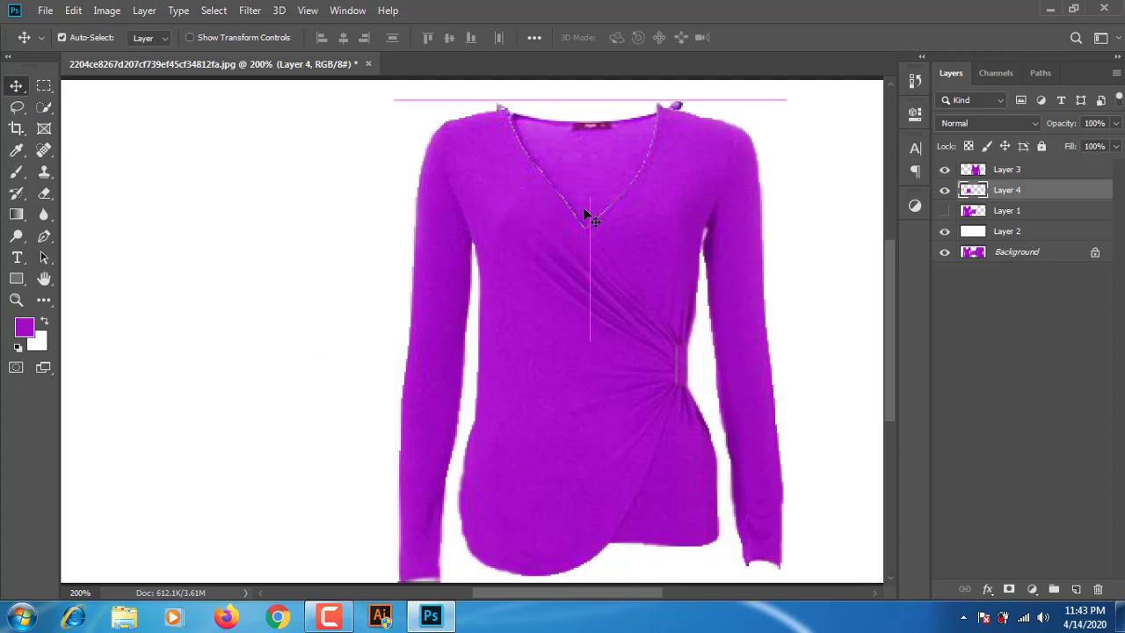
drag(601, 181, 536, 277)
Scale the neckline piece on Layer 4 to about 103.8% and align it behind the shirt's V-neck opening.
key(ctrl+t)
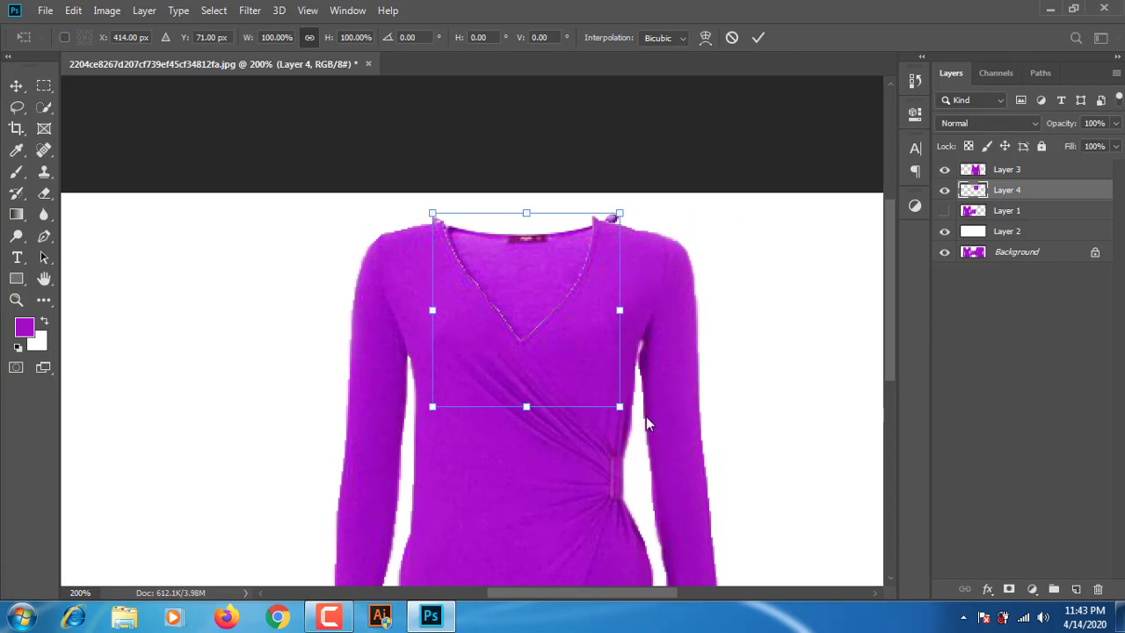
drag(620, 408, 618, 397)
drag(542, 282, 536, 271)
drag(603, 383, 619, 401)
drag(521, 246, 521, 261)
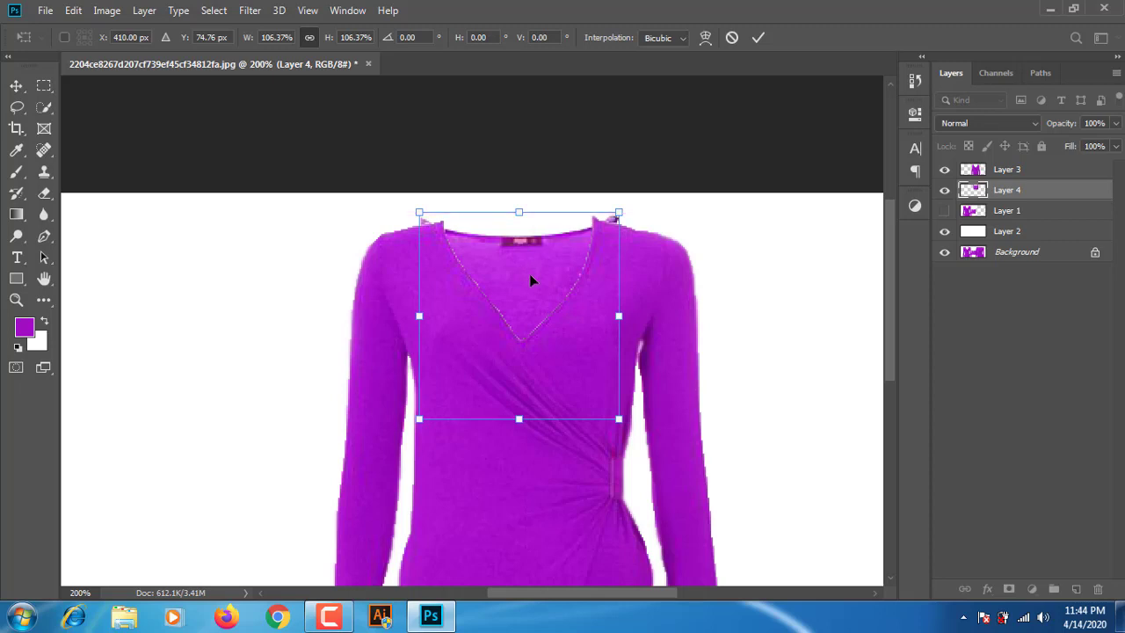
key(Up)
key(Up)
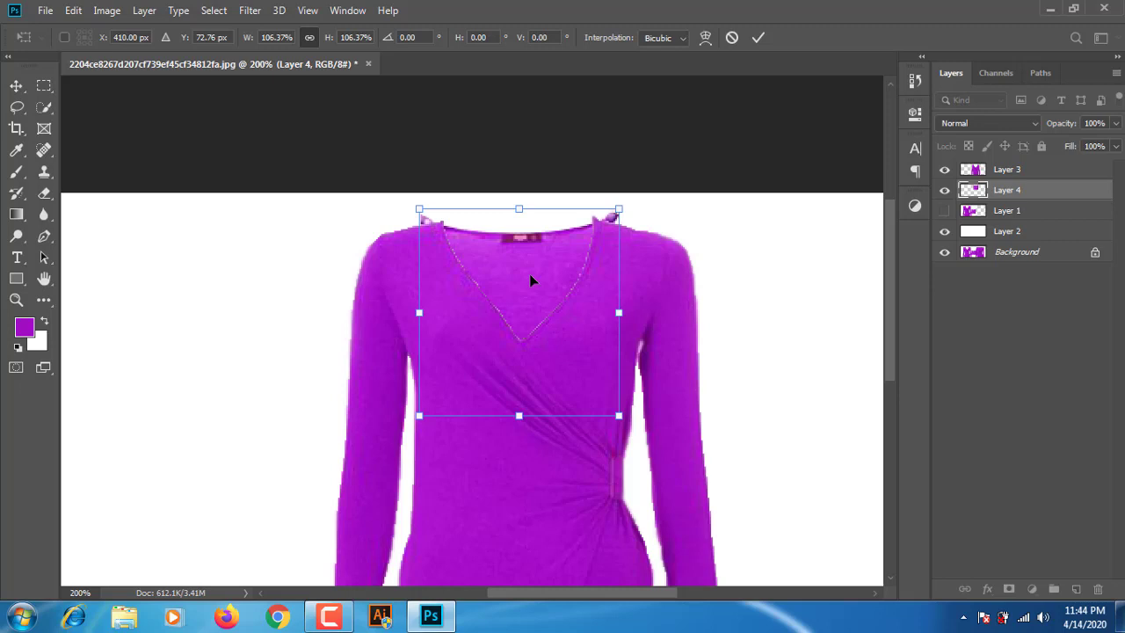
key(Up)
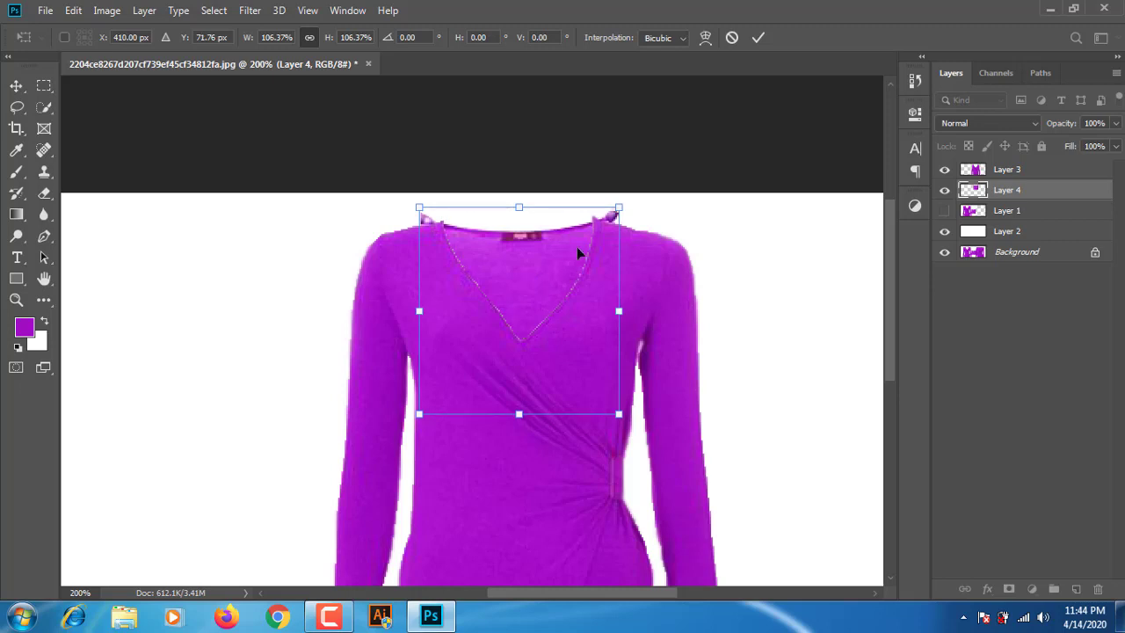
drag(620, 206, 616, 211)
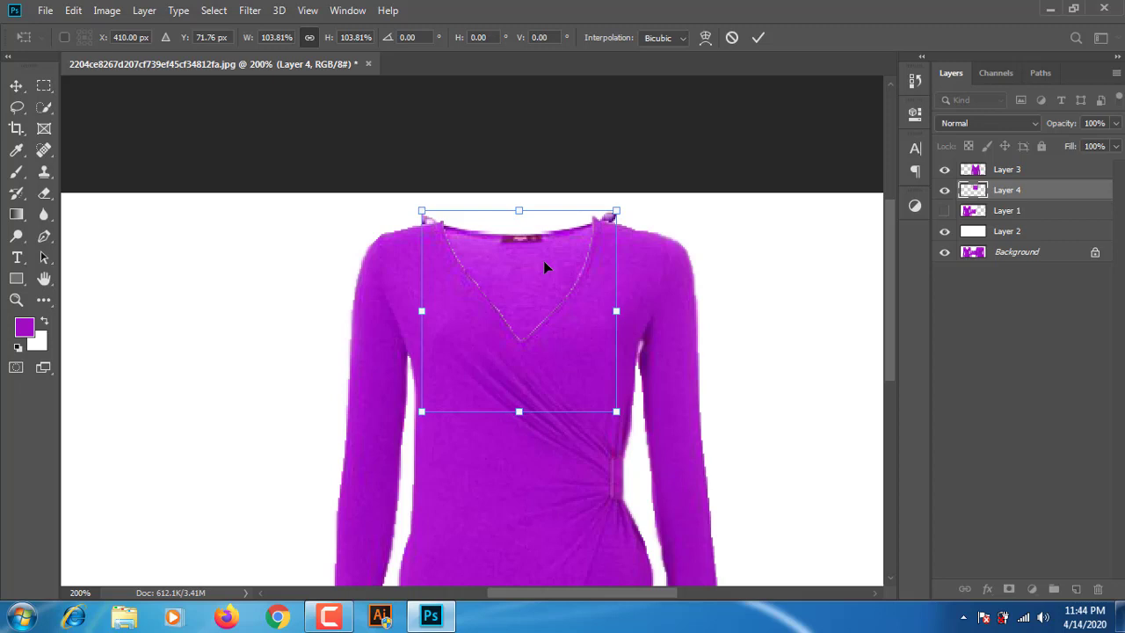
click(758, 39)
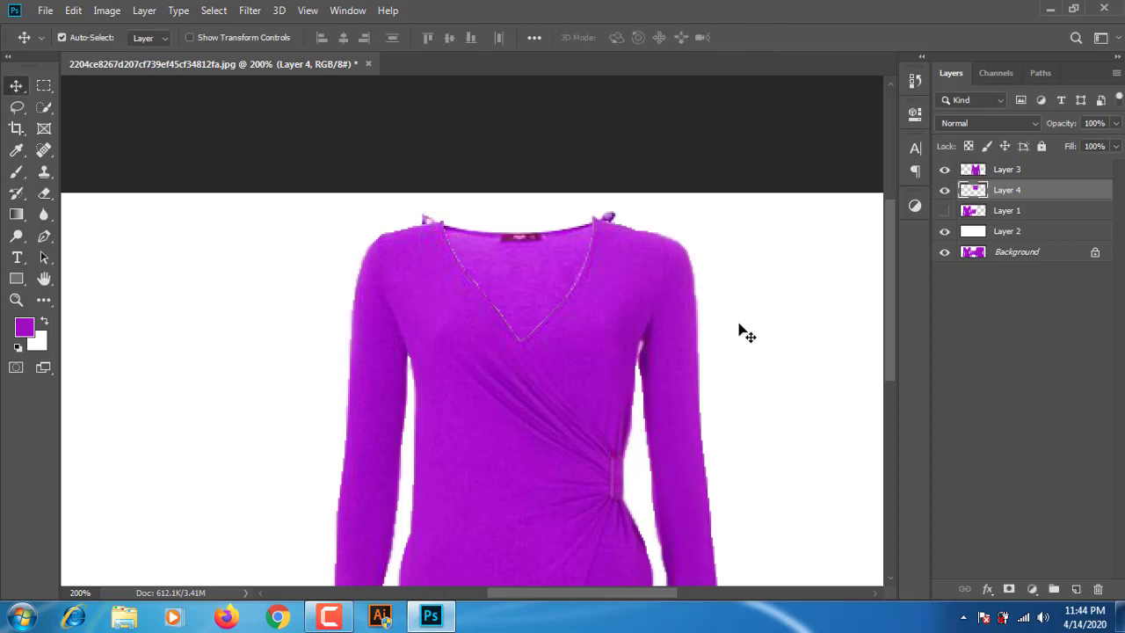
Nudge the neckline piece up 2 px and pull its upper-right corner outward, to about 101.9% width.
drag(588, 311, 581, 354)
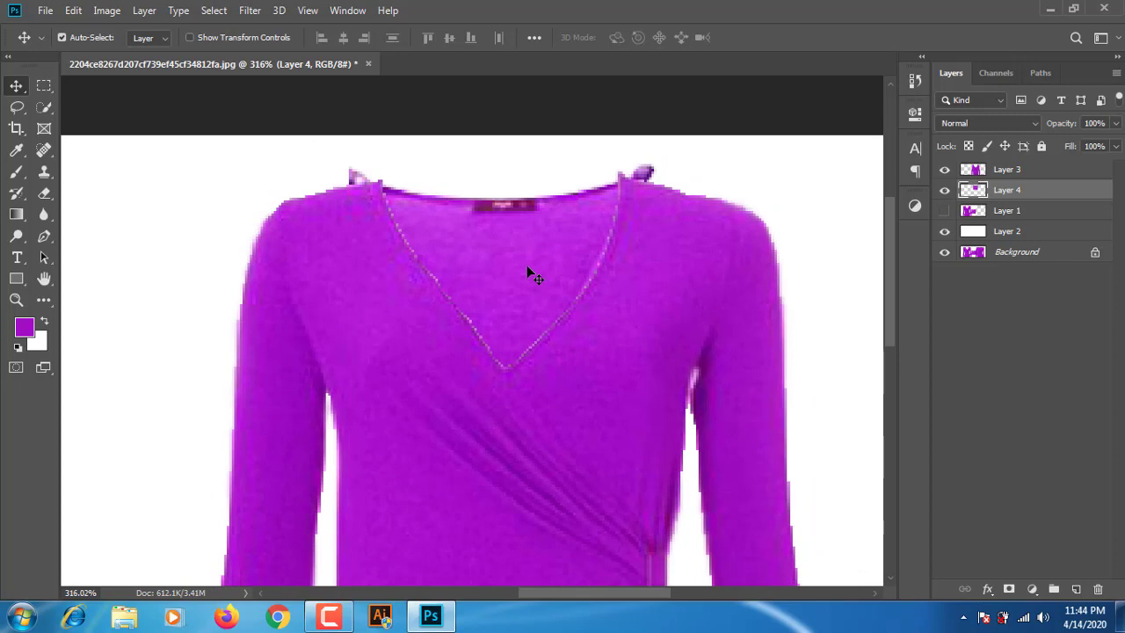
key(Up)
key(Up)
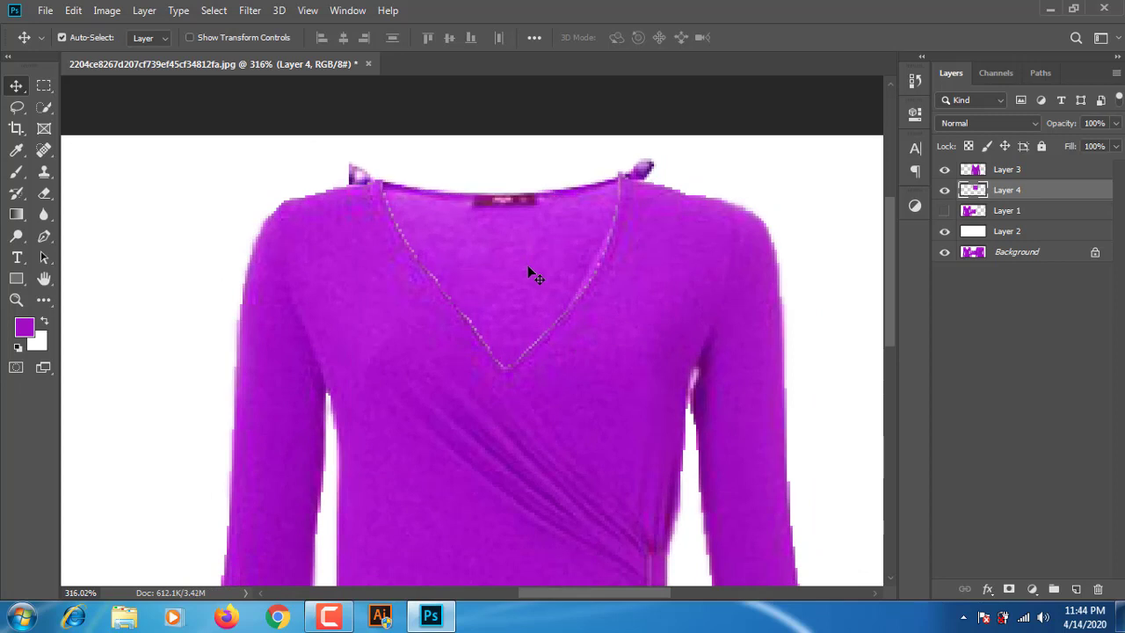
key(ctrl)
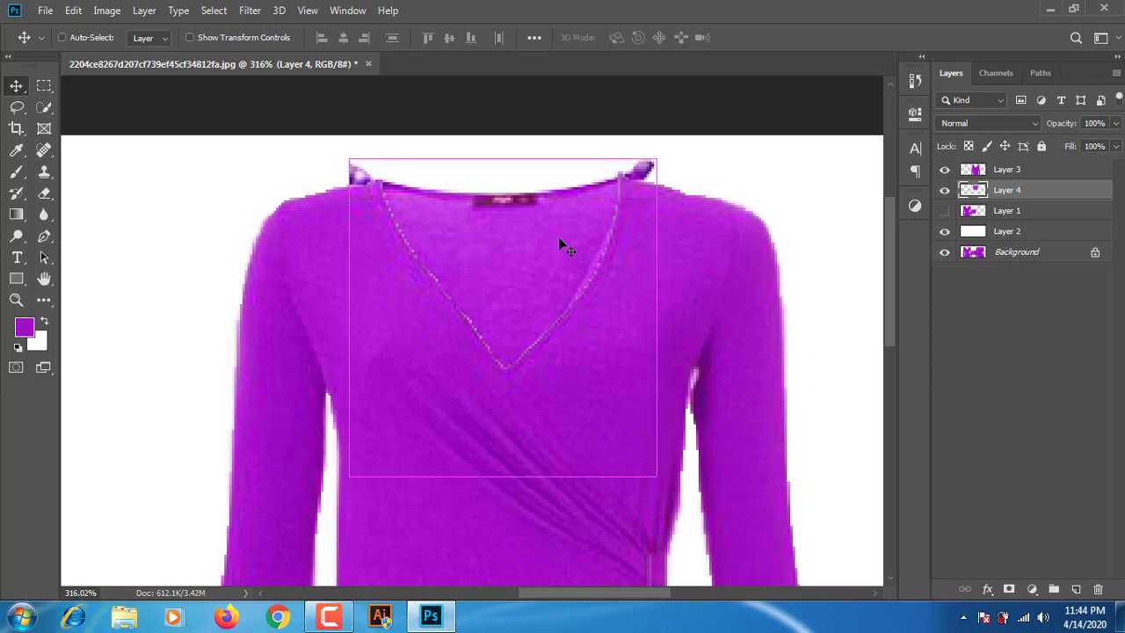
key(ctrl+t)
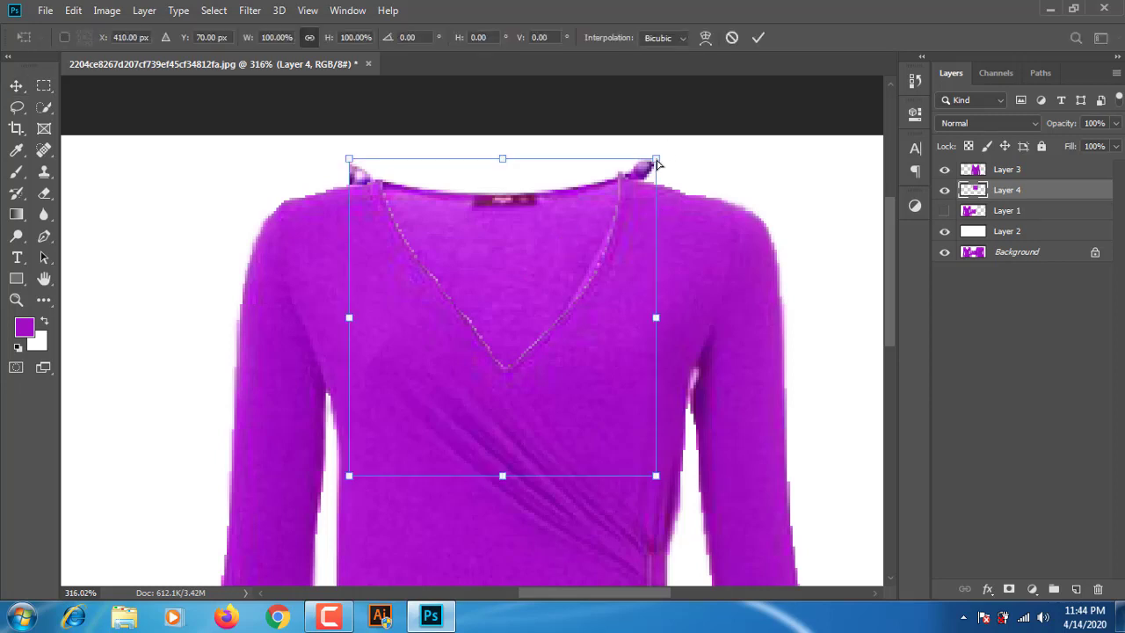
drag(656, 159, 663, 159)
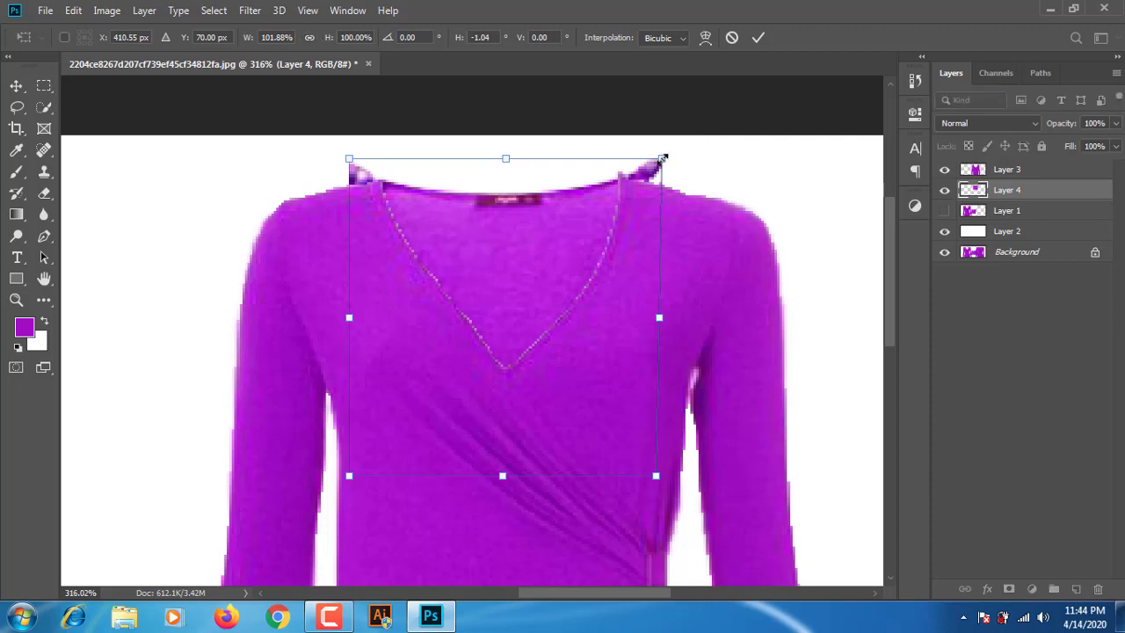
click(759, 38)
Erase the neckline piece's two ends protruding above the shoulders on Layer 4, using an 18 px eraser.
click(983, 403)
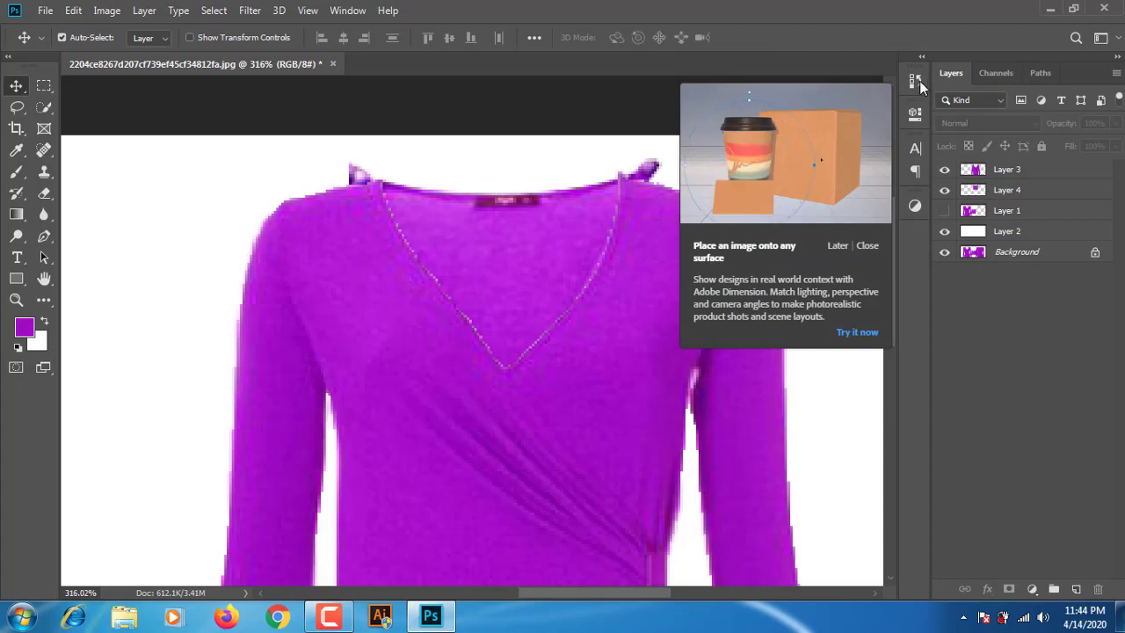
click(1020, 197)
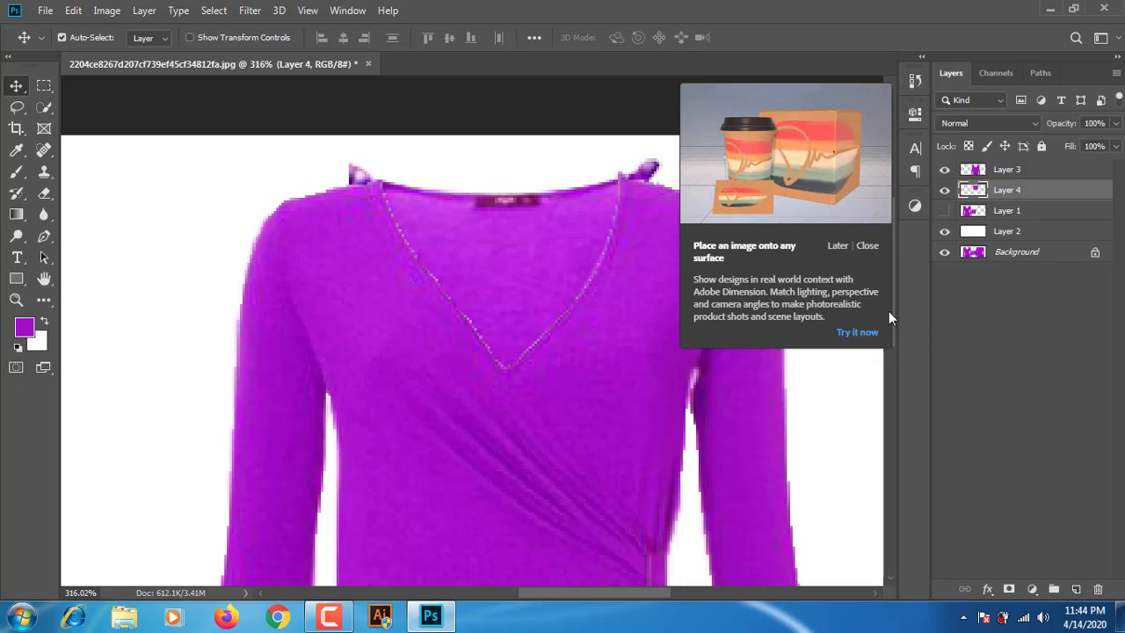
click(867, 246)
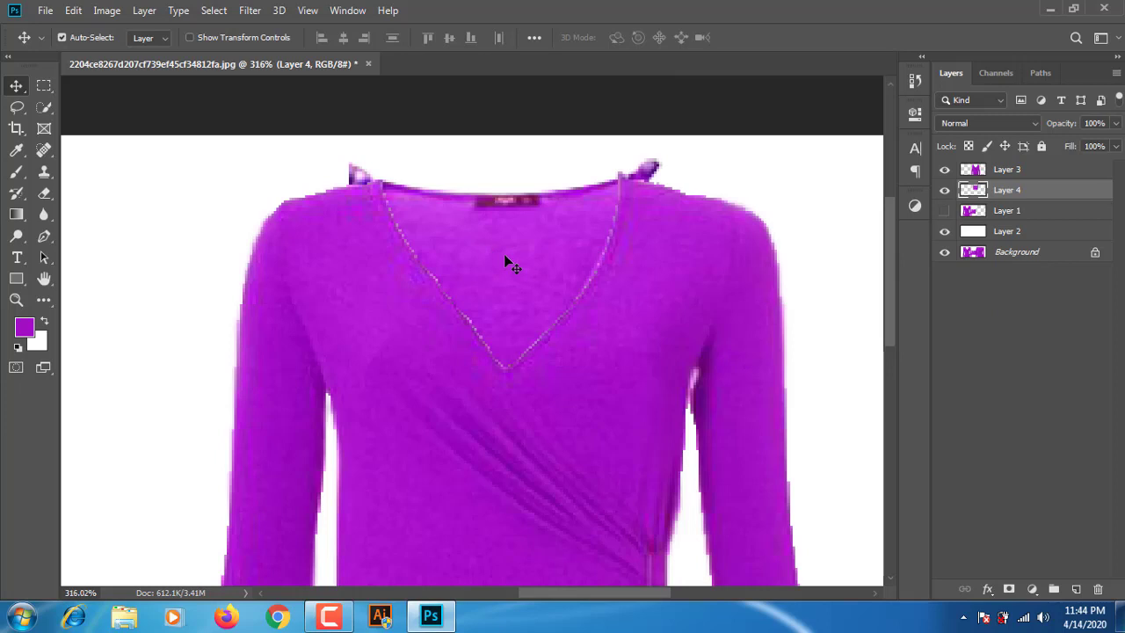
click(44, 192)
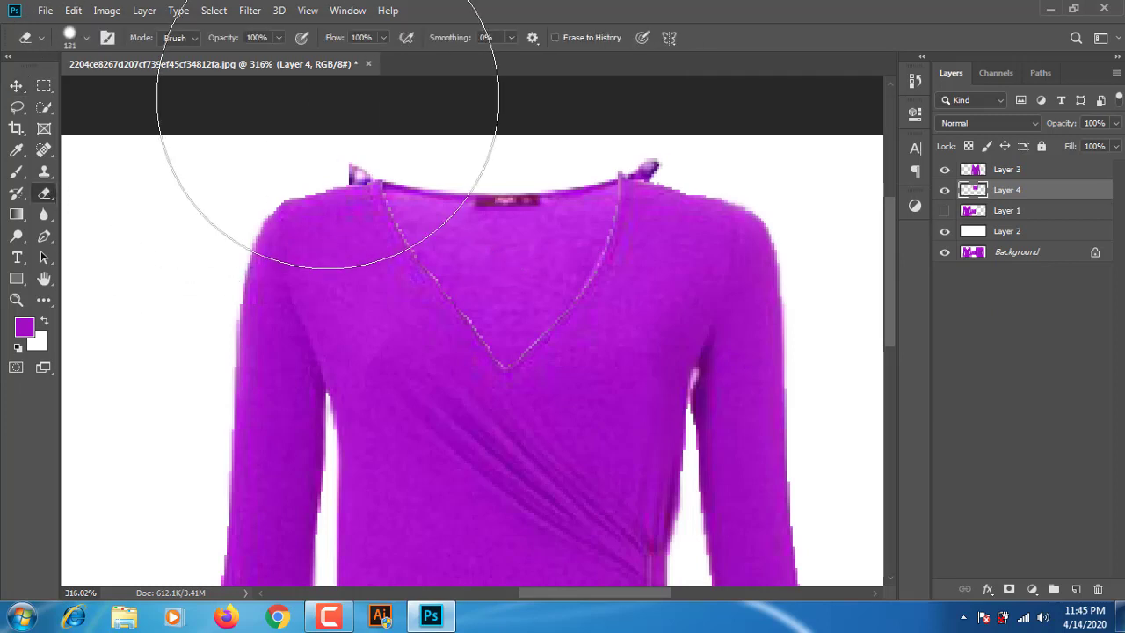
drag(345, 149, 200, 155)
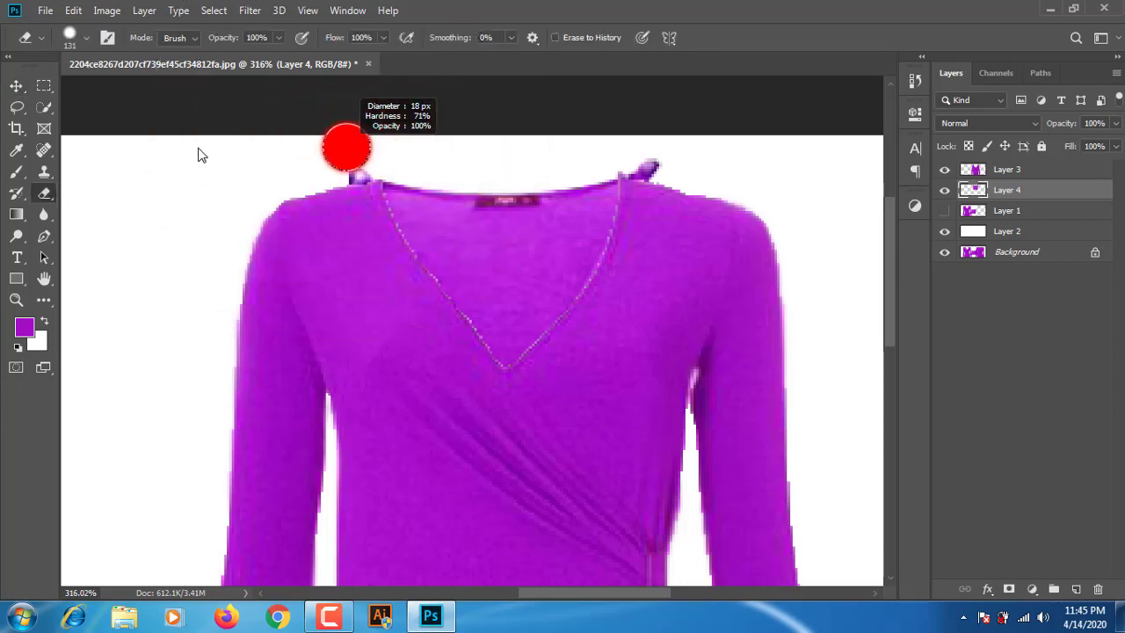
drag(686, 156, 652, 158)
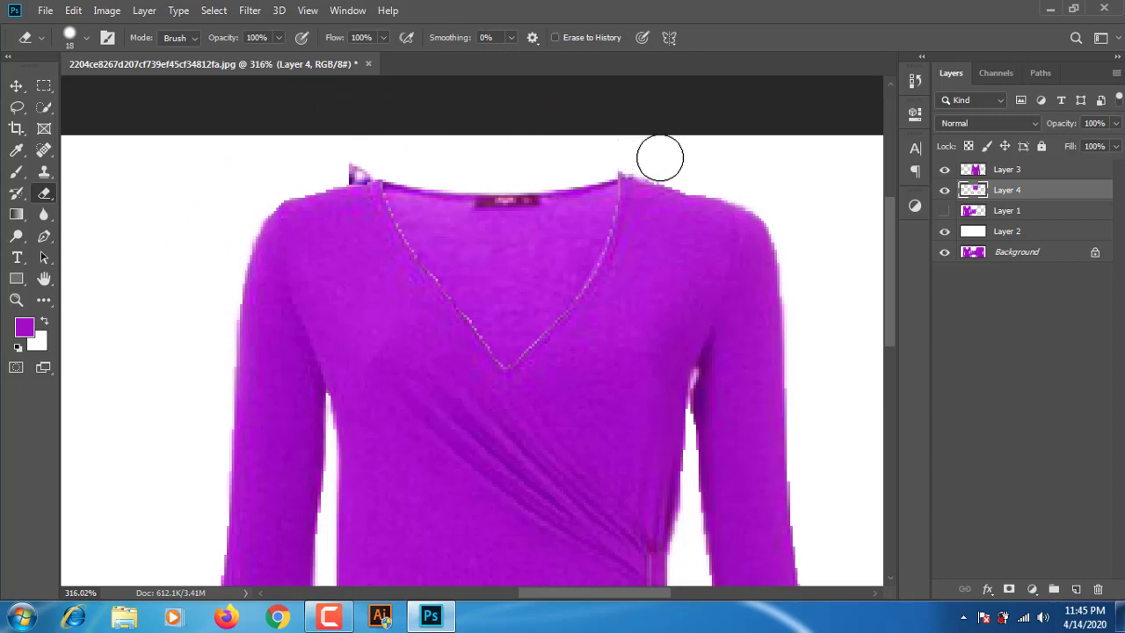
click(345, 162)
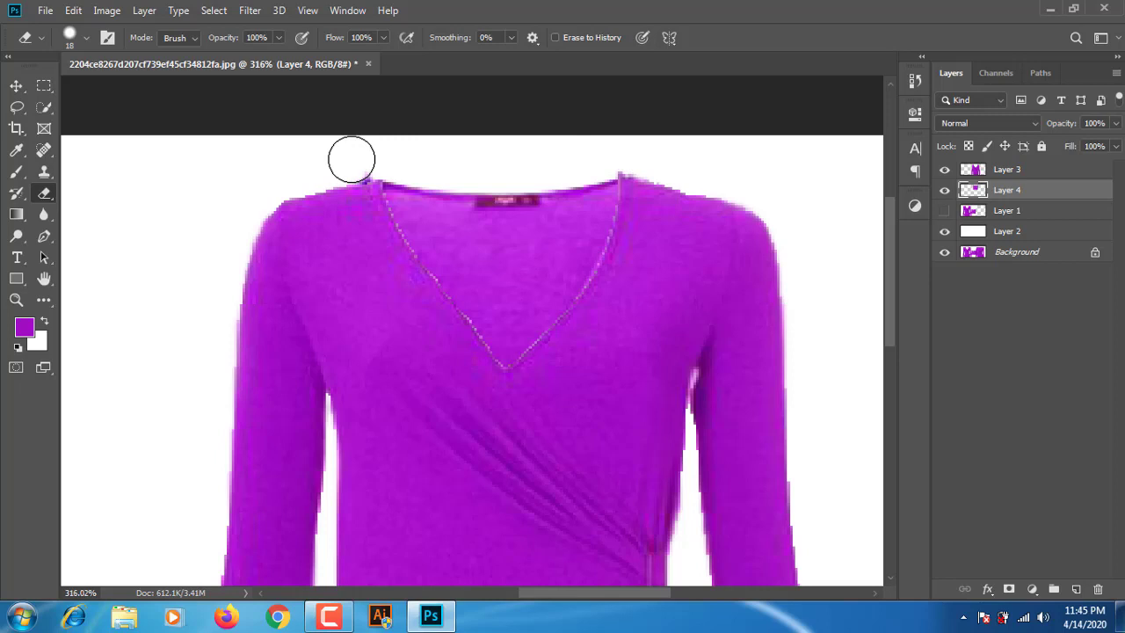
Trim the remaining tips at the shirt's neck corners on Layers 4 and 3 with a 4 px eraser.
mouse_move(399, 195)
mouse_down()
mouse_move(419, 229)
mouse_move(461, 249)
mouse_up()
key(ctrl+z)
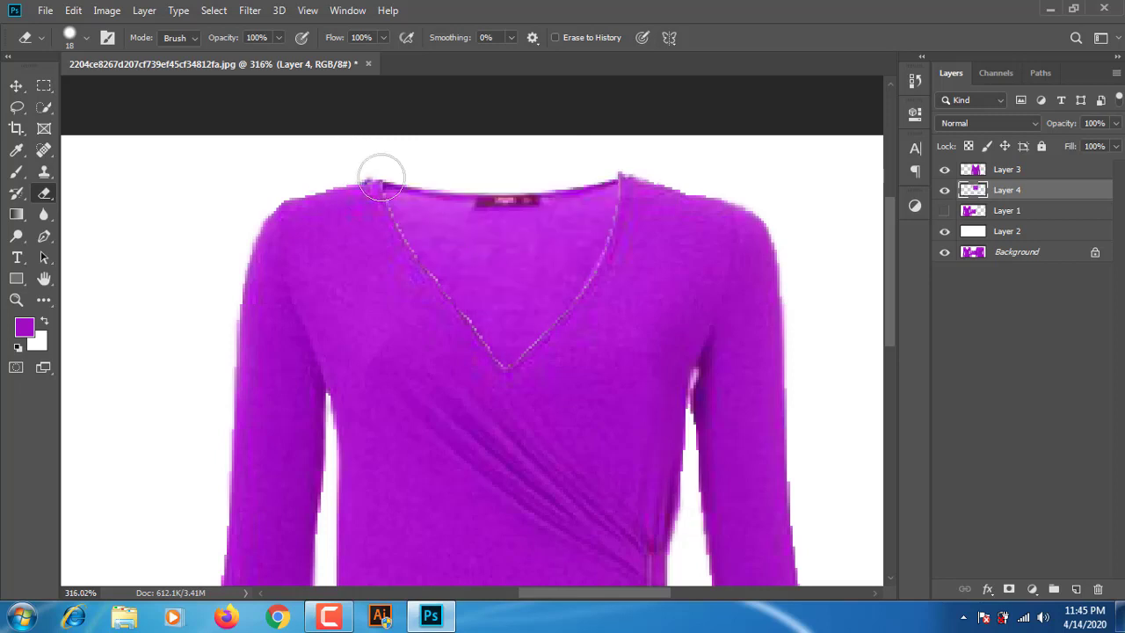
mouse_move(334, 170)
mouse_down()
mouse_move(380, 227)
mouse_move(389, 188)
mouse_move(298, 169)
mouse_up()
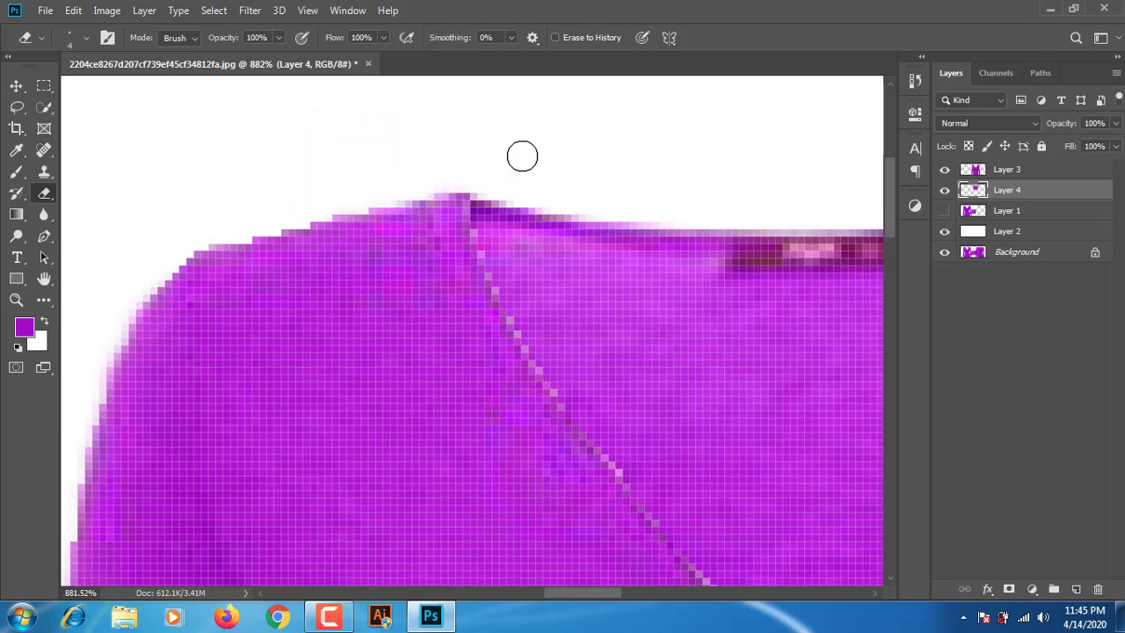
scroll(279, 155, right, 10)
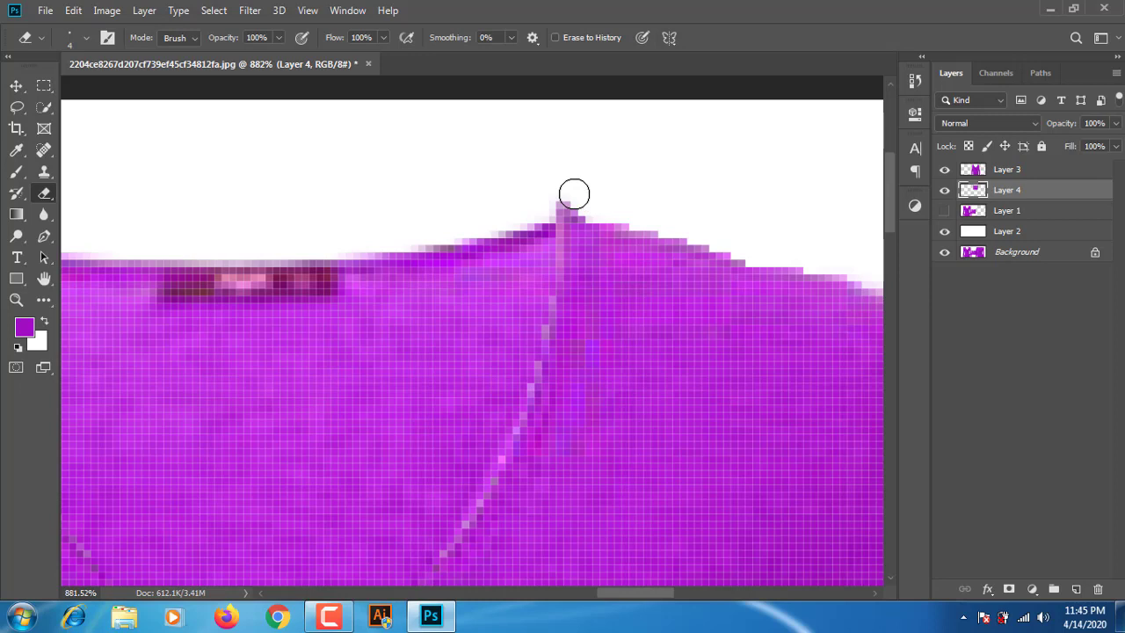
click(1009, 174)
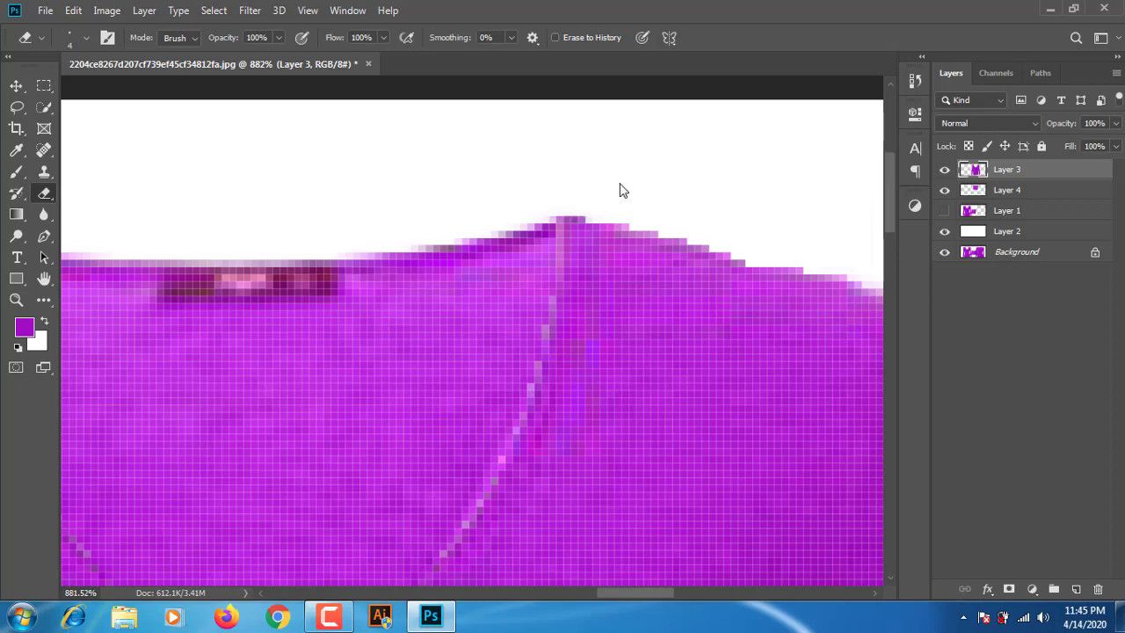
key(ctrl+0)
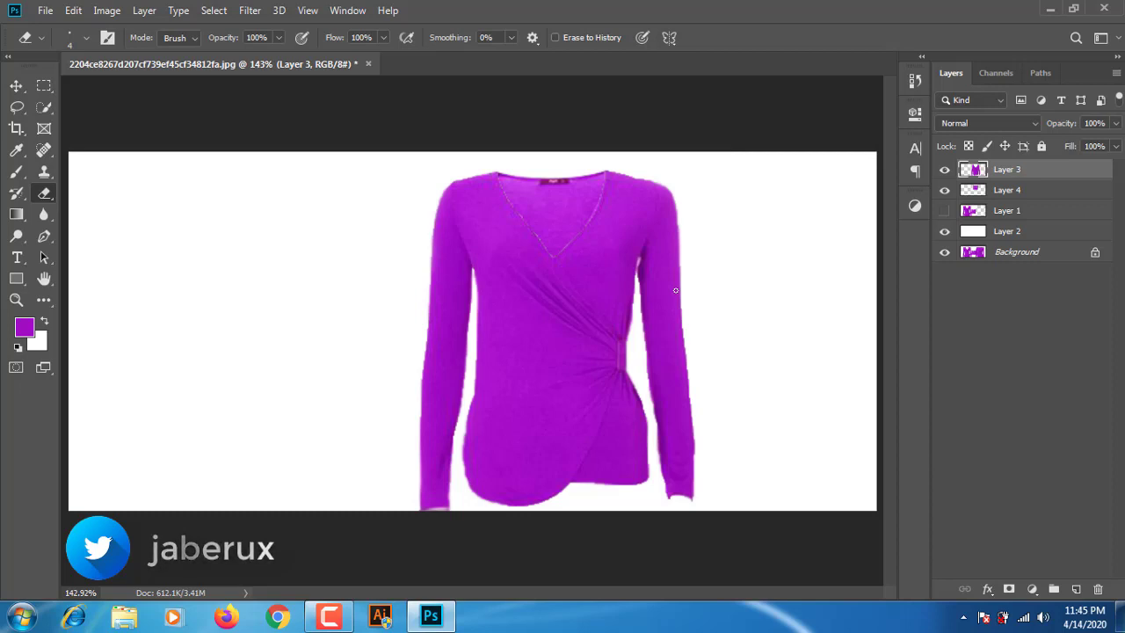
Add a Hue/Saturation adjustment layer directly above the neckline piece on Layer 4.
key(v)
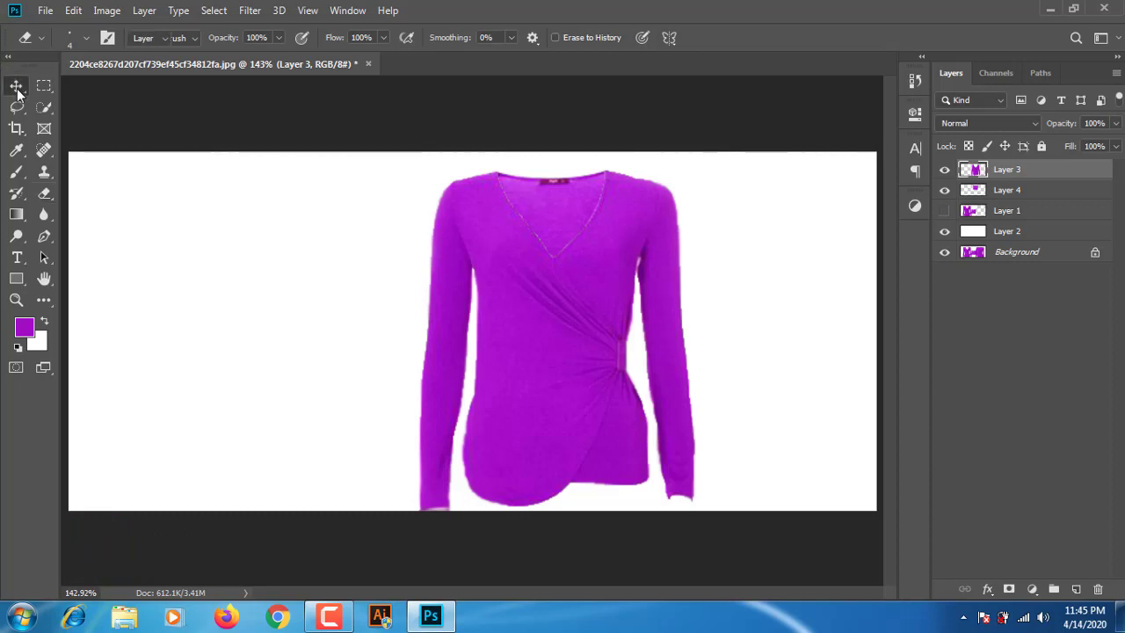
click(559, 225)
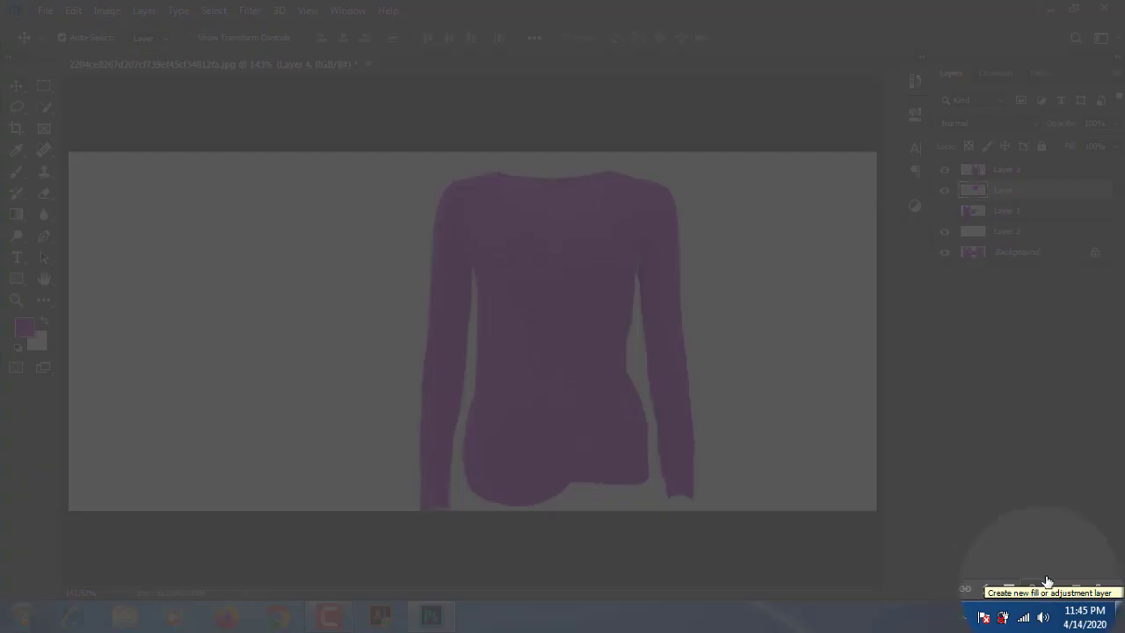
click(1033, 589)
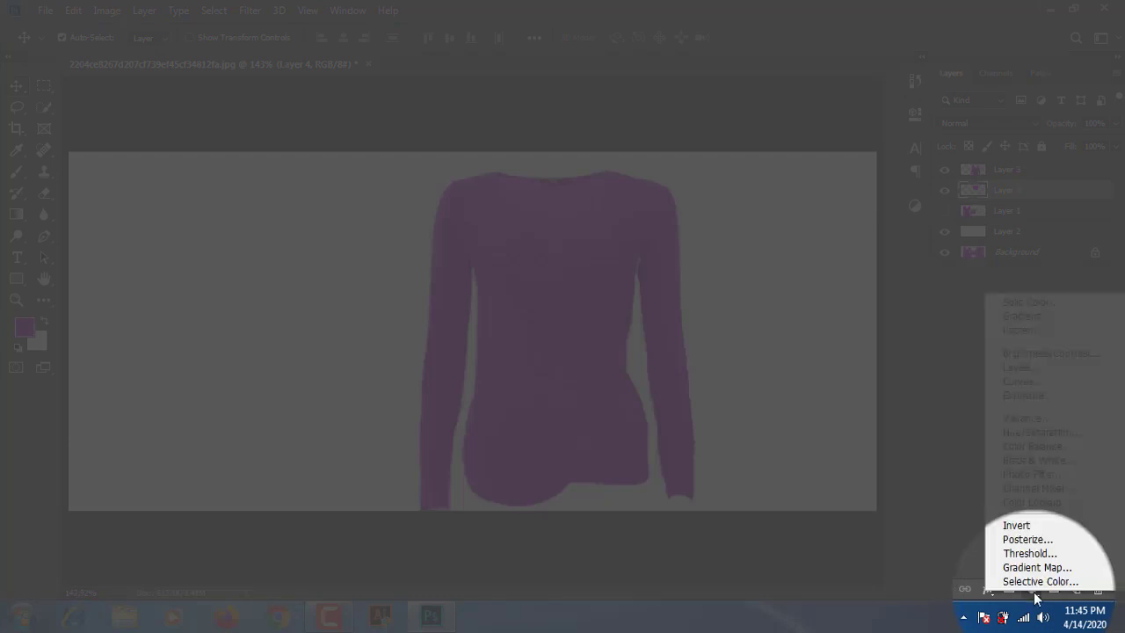
click(1033, 431)
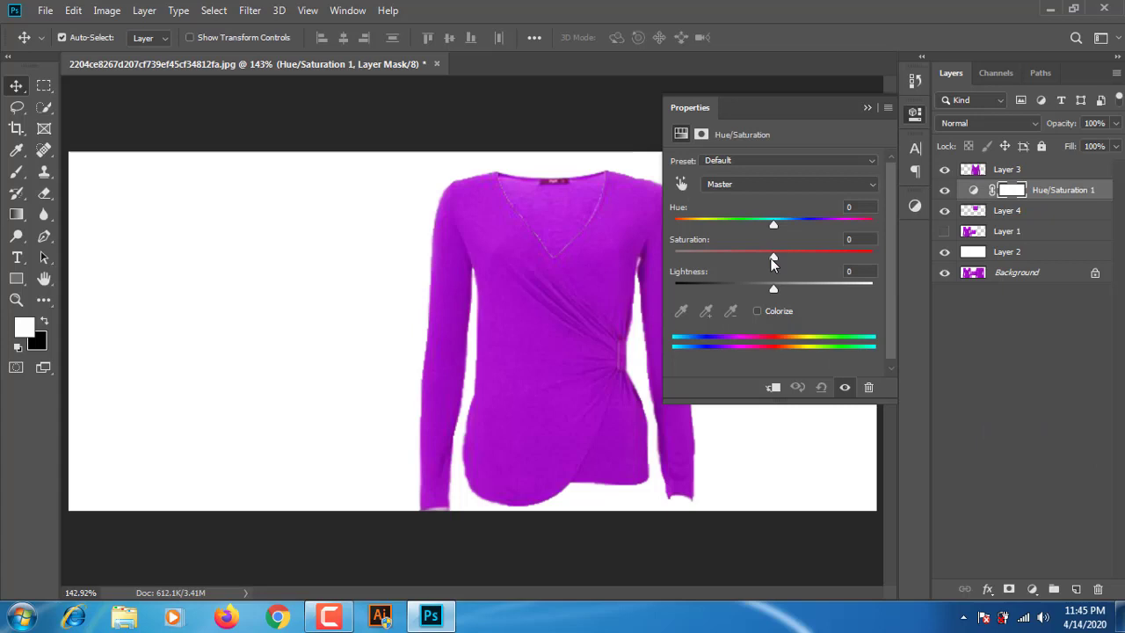
Set the adjustment layer's Hue to +5, Saturation to +6 and Lightness to -4.
mouse_move(773, 222)
mouse_down()
mouse_move(781, 229)
mouse_move(764, 228)
mouse_up()
click(782, 251)
drag(763, 225, 780, 229)
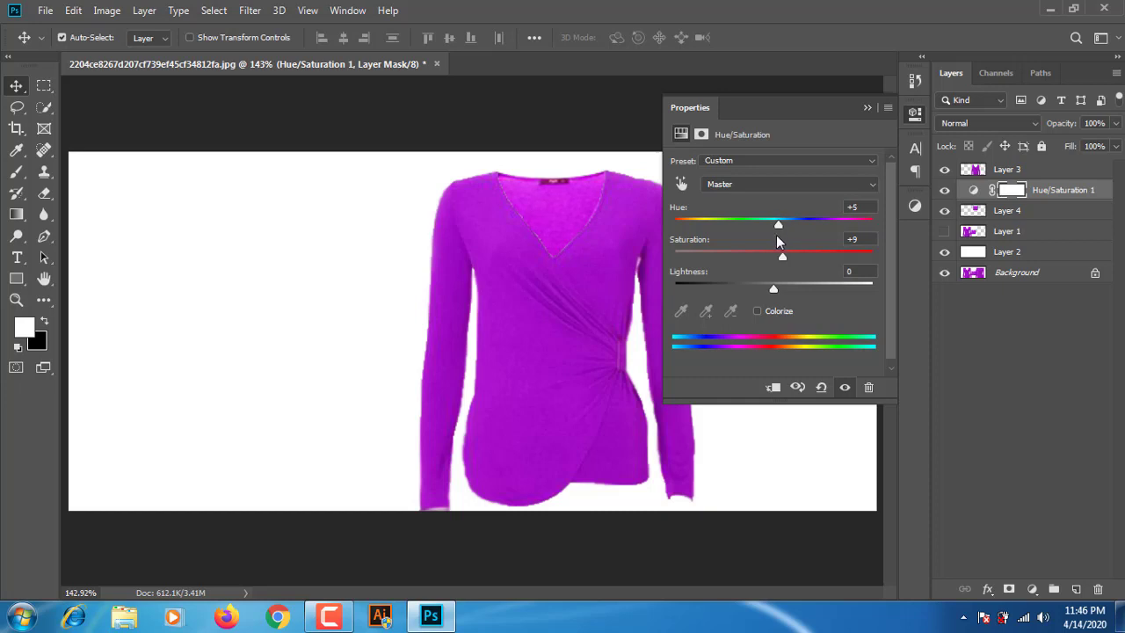
drag(784, 256, 767, 291)
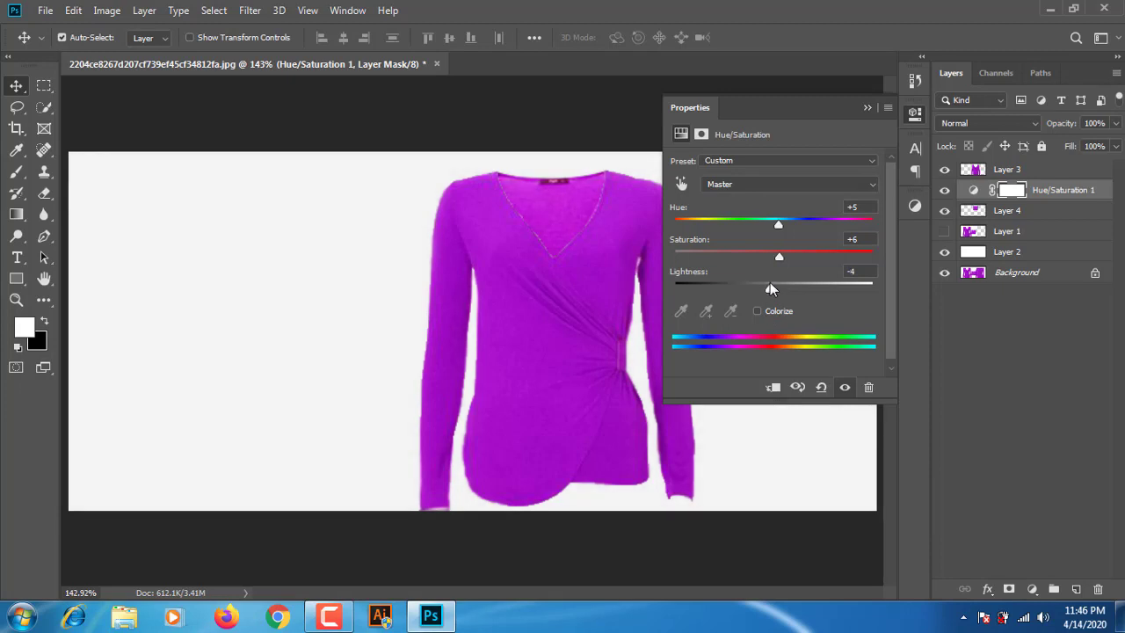
click(915, 113)
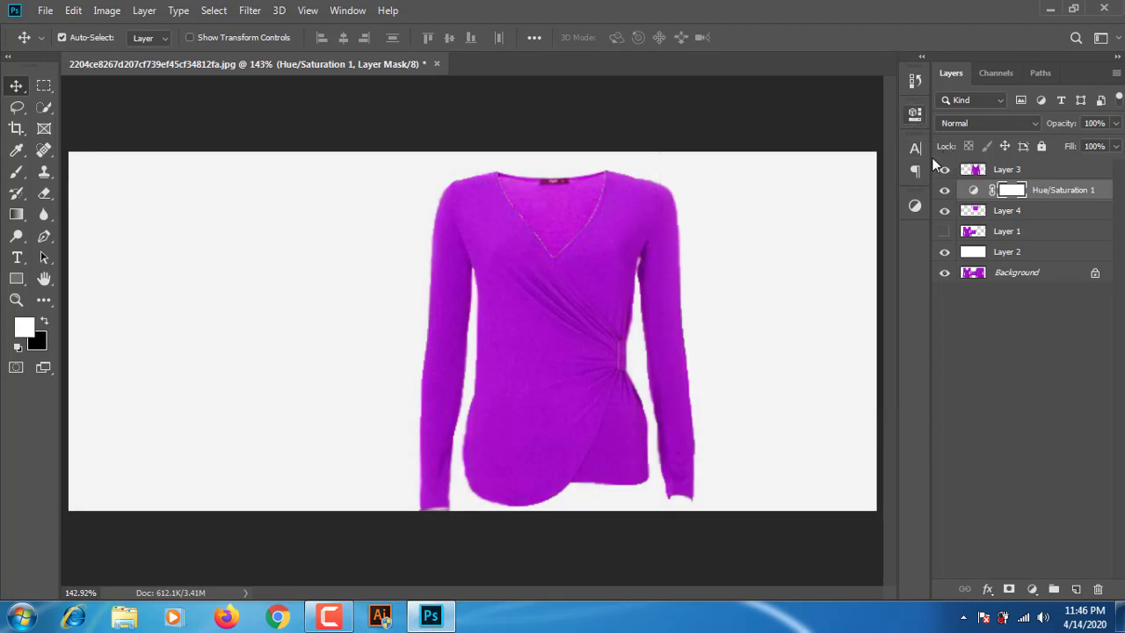
Draw a narrow closed path with the Pen tool along the left edge of the V-neck on Layer 3.
click(989, 405)
drag(596, 238, 556, 174)
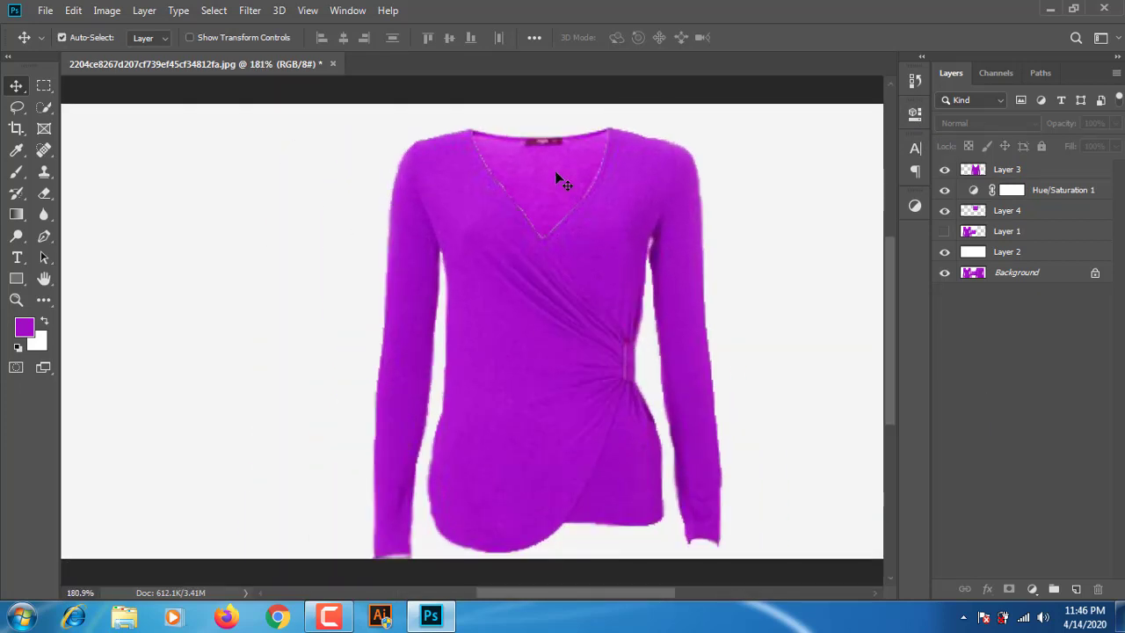
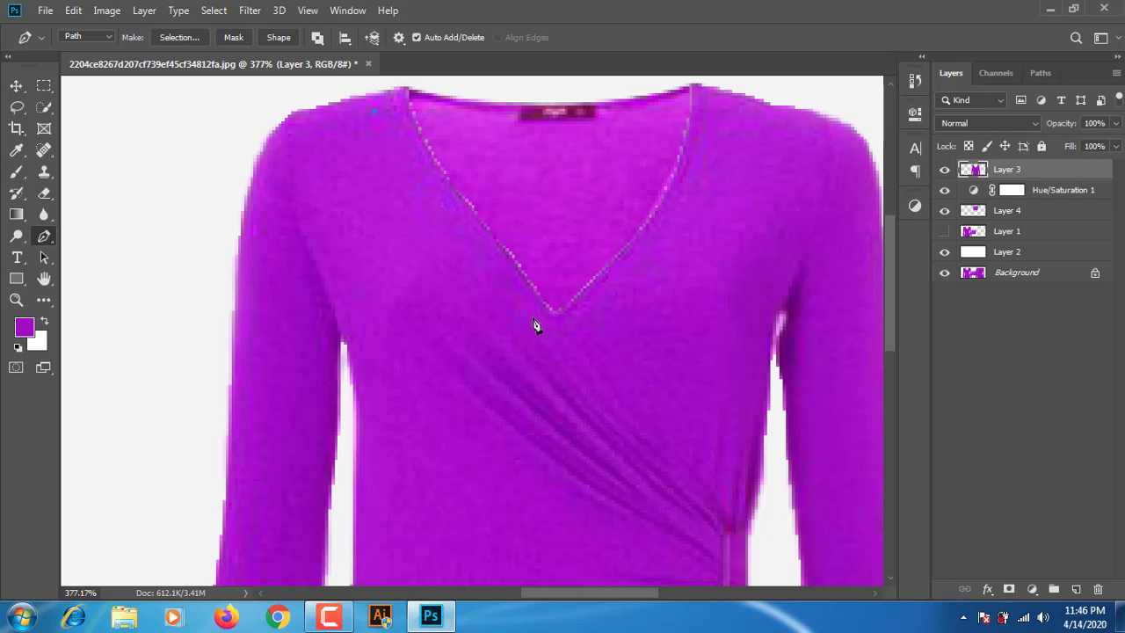
click(540, 326)
click(375, 112)
Set the foreground color to near-black #020202 and convert the collar strip path into a selection.
click(24, 327)
click(88, 318)
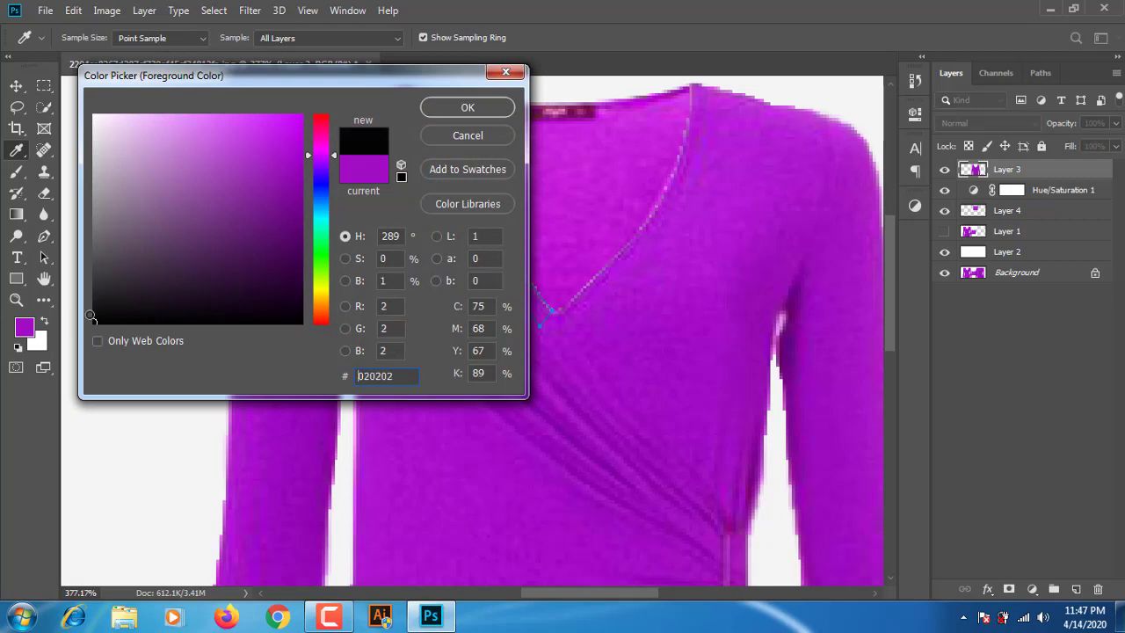
click(466, 108)
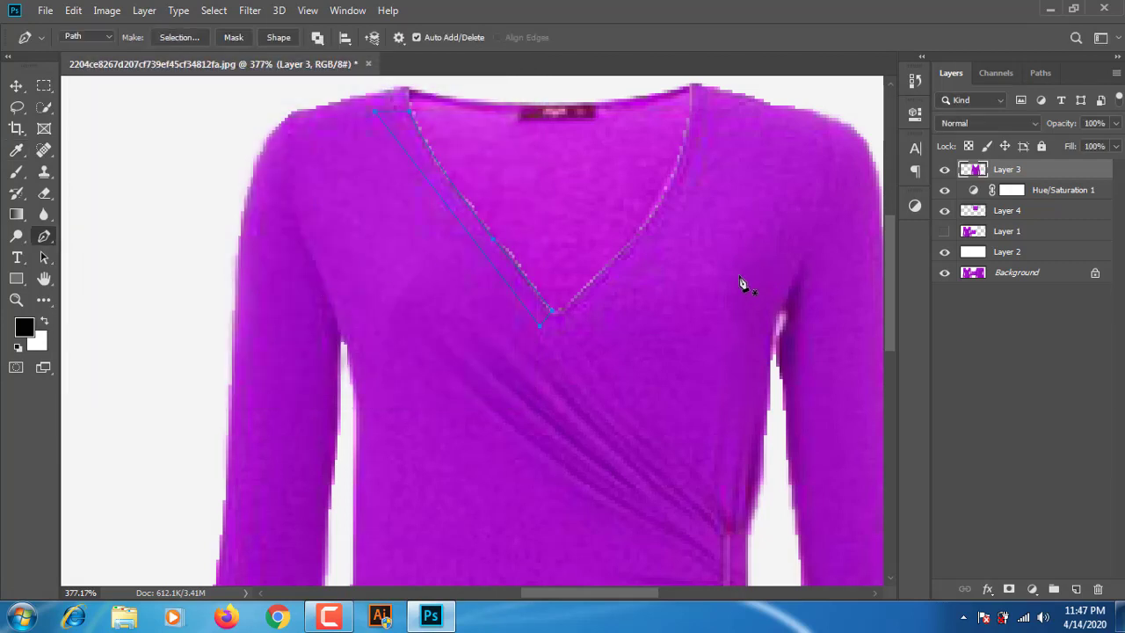
key(ctrl+Return)
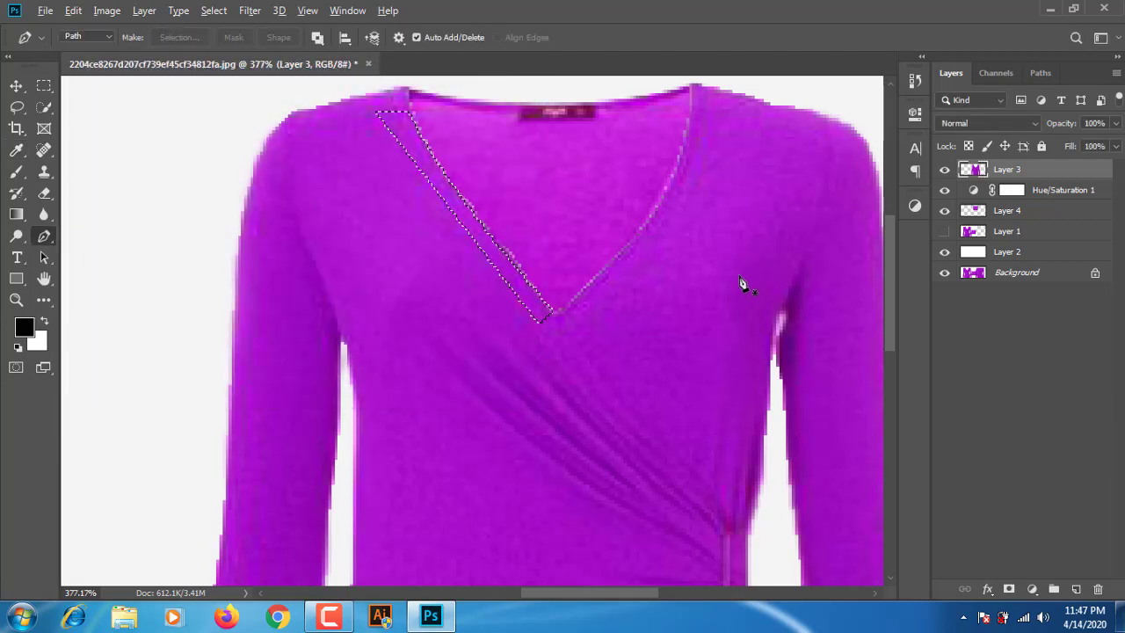
key(alt+BackSpace)
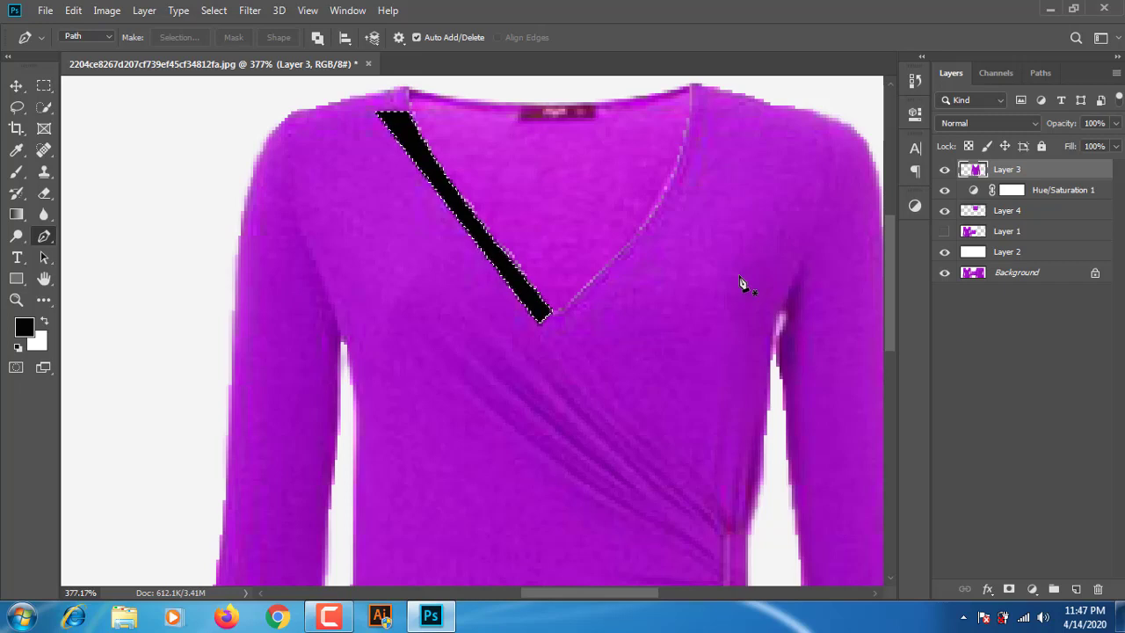
key(ctrl+d)
key(ctrl+z)
key(ctrl+z)
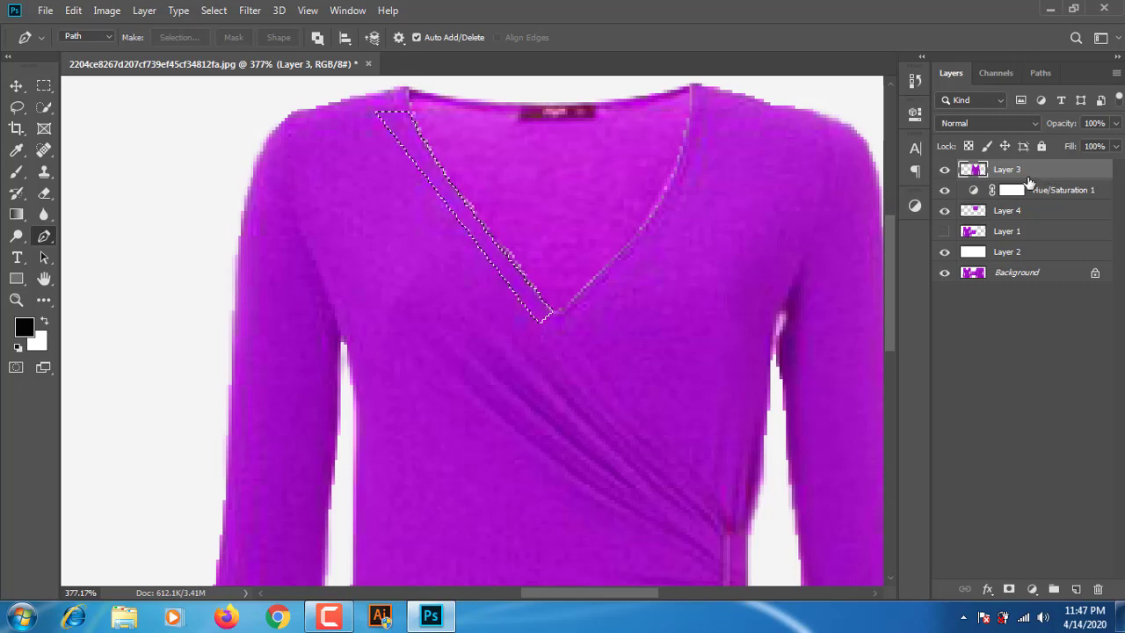
Add a new layer above Layer 3, fill the collar strip selection on it with the near-black foreground color, and deselect.
click(1076, 589)
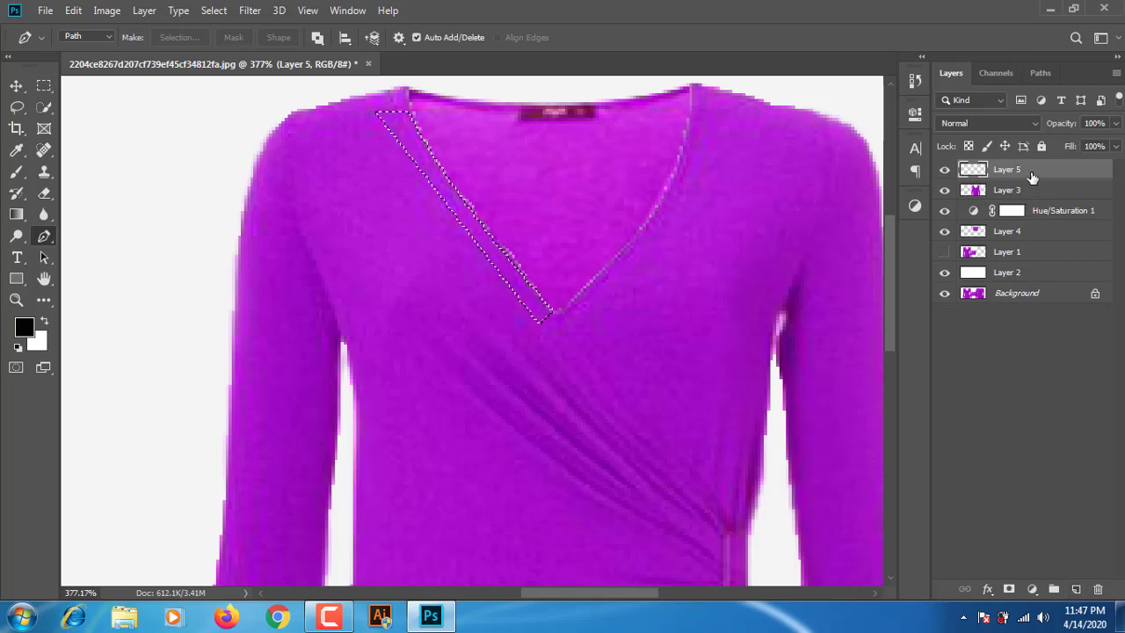
key(alt+BackSpace)
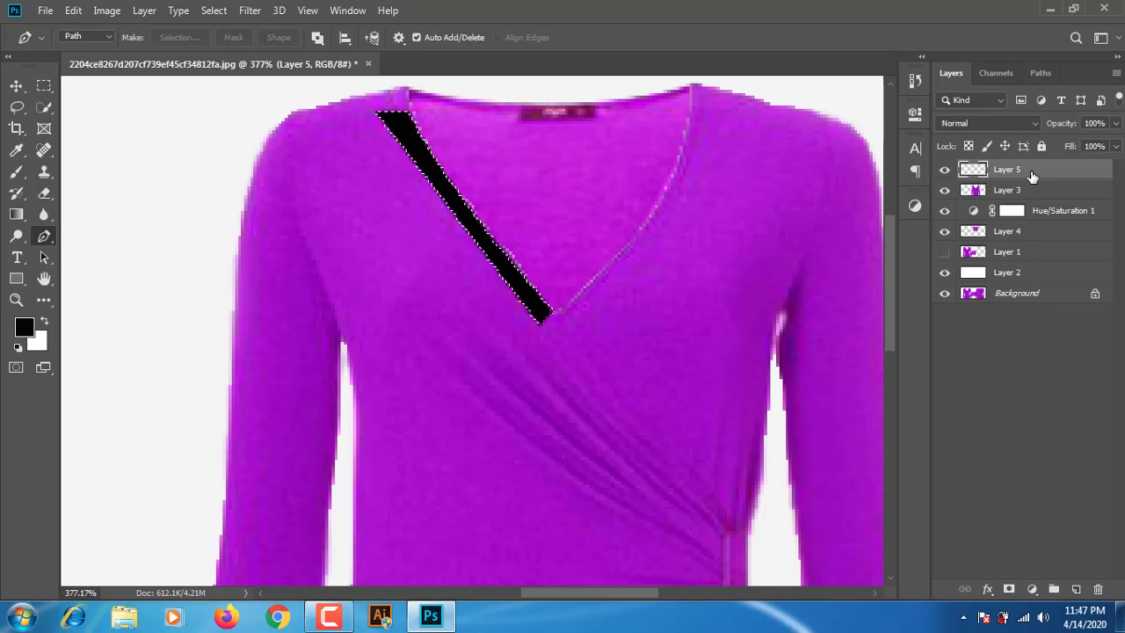
key(ctrl+d)
drag(458, 155, 462, 155)
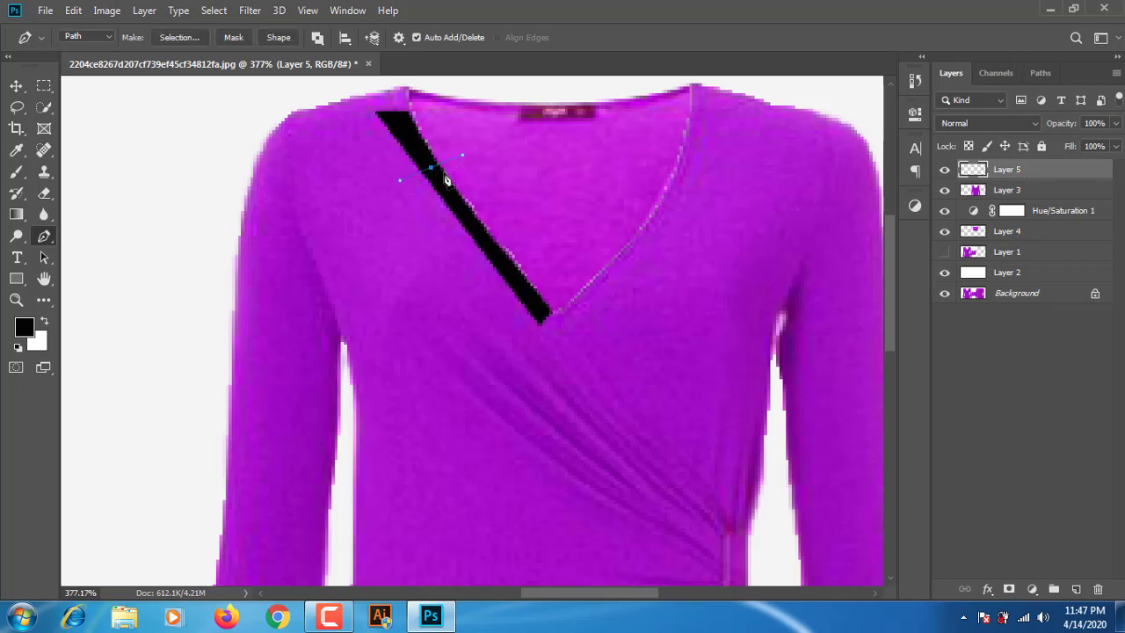
key(Escape)
key(v)
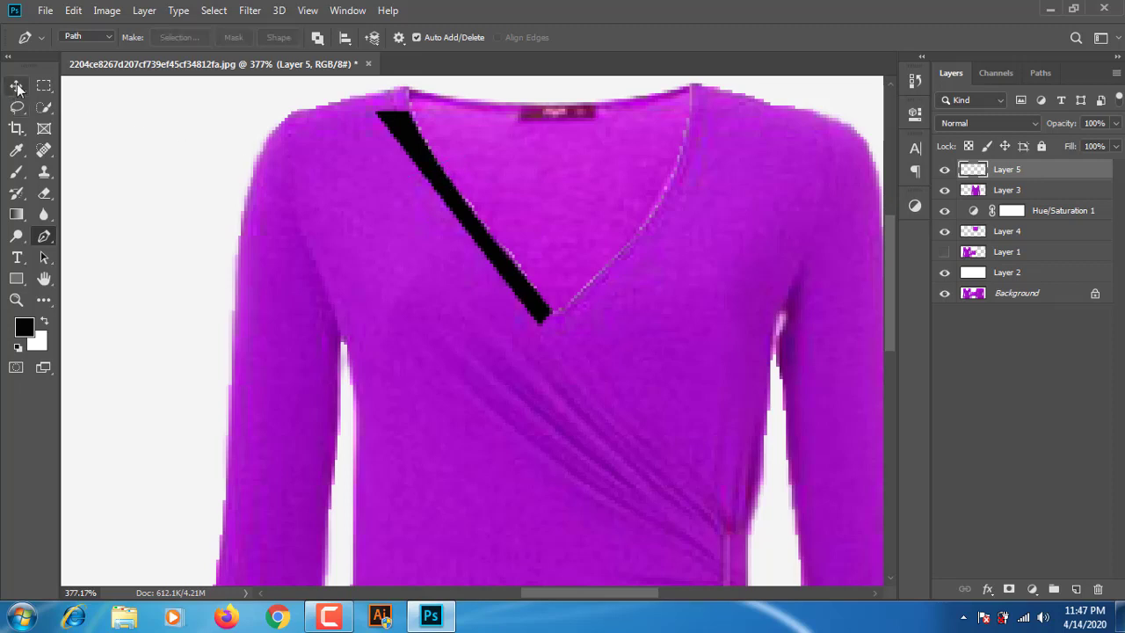
mouse_move(449, 181)
mouse_down()
mouse_move(411, 181)
mouse_move(437, 204)
mouse_move(439, 178)
mouse_up()
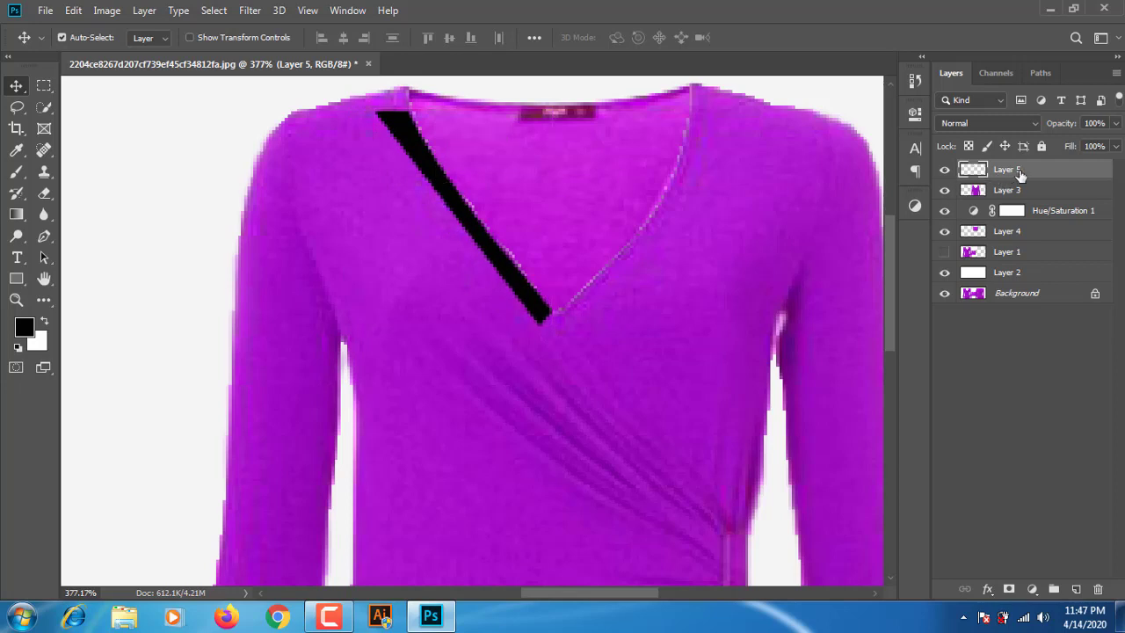
click(945, 170)
click(945, 170)
Duplicate the black strip layer, flip the copy horizontally, and place it along the right edge of the V-neck.
key(ctrl+j)
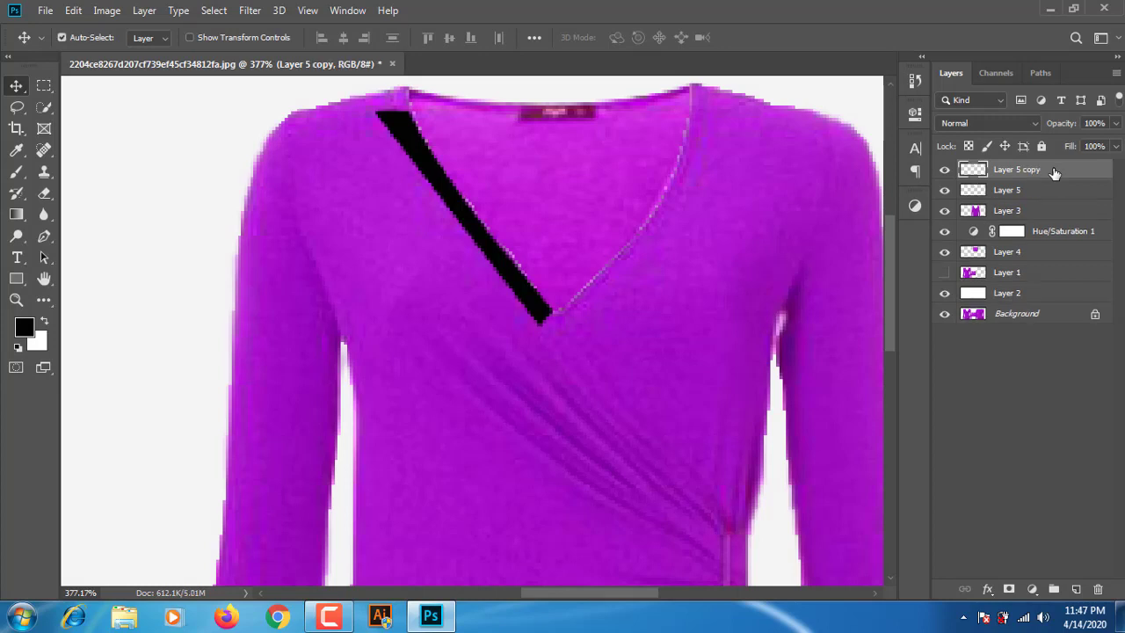
key(ctrl+t)
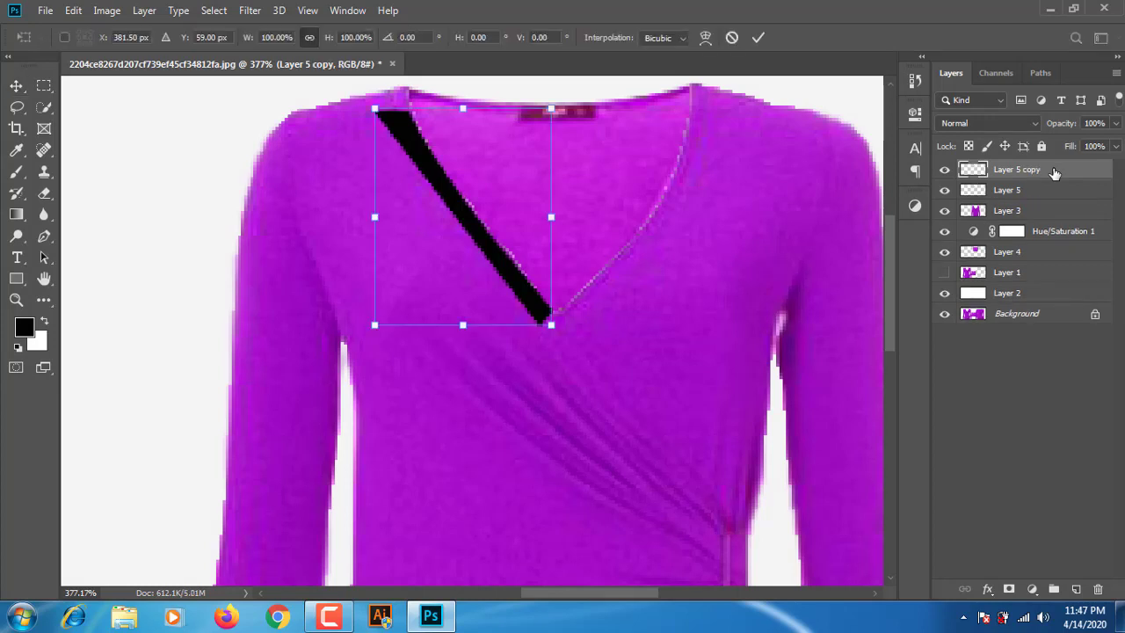
right_click(454, 198)
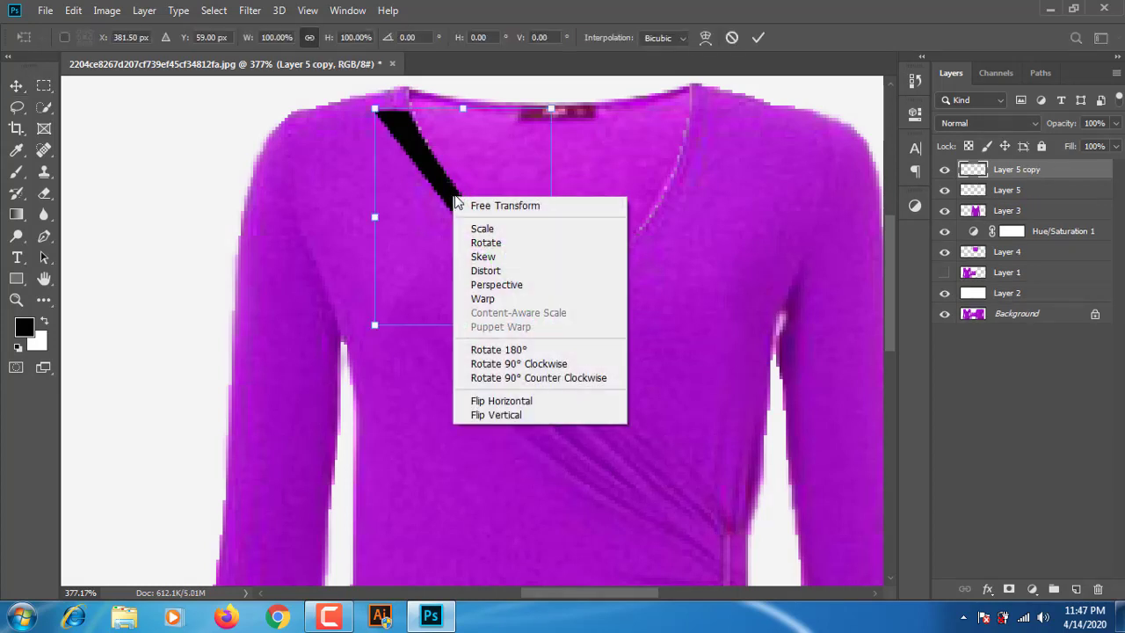
click(500, 401)
click(757, 37)
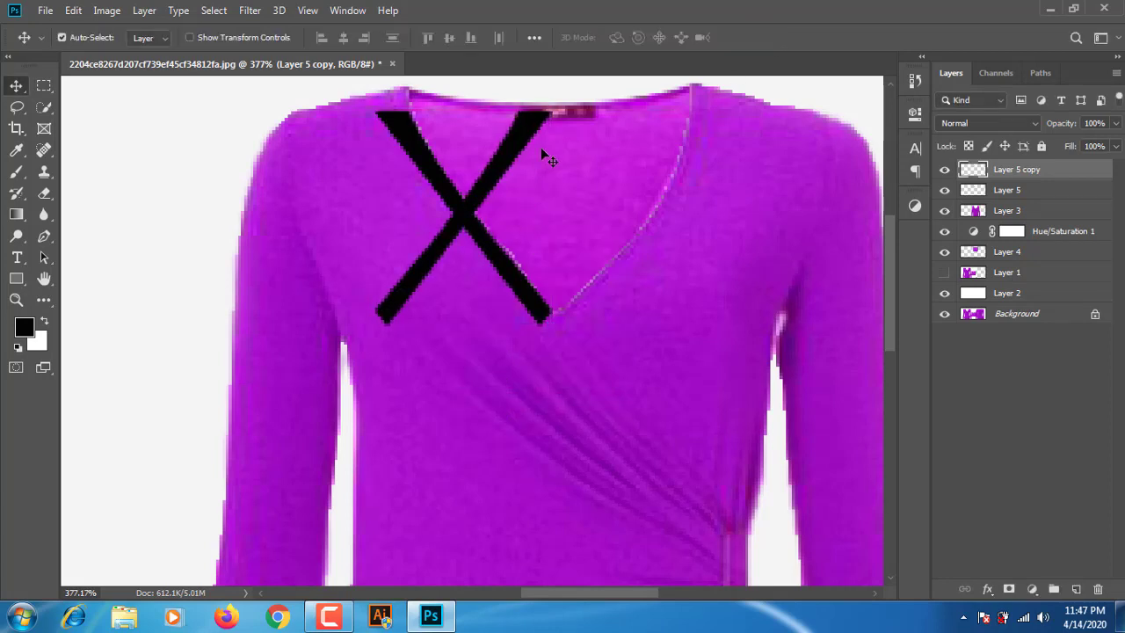
drag(520, 151, 698, 165)
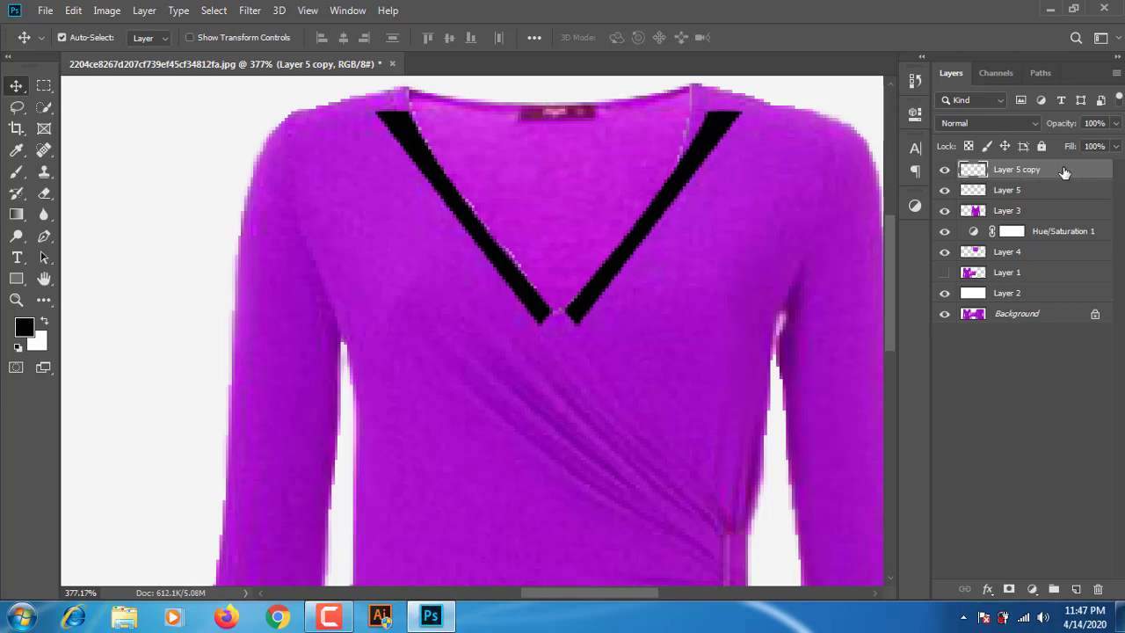
Move Layer 5 below Layer 3 and apply a Gaussian Blur with a radius of 6 pixels to it.
click(1026, 197)
drag(1028, 198, 1027, 215)
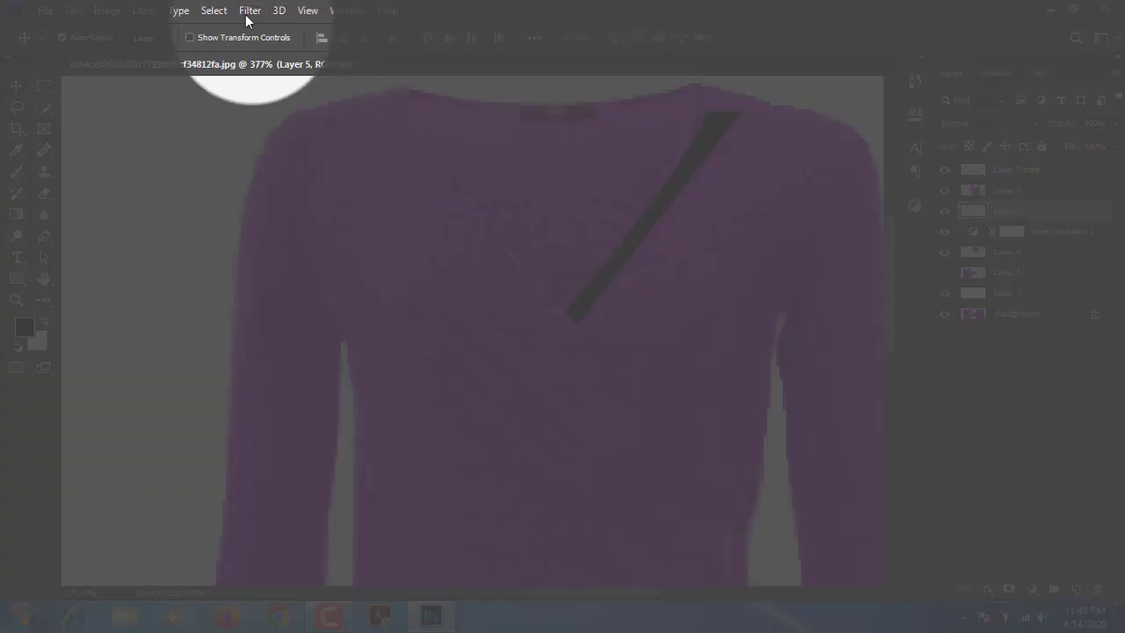
click(248, 14)
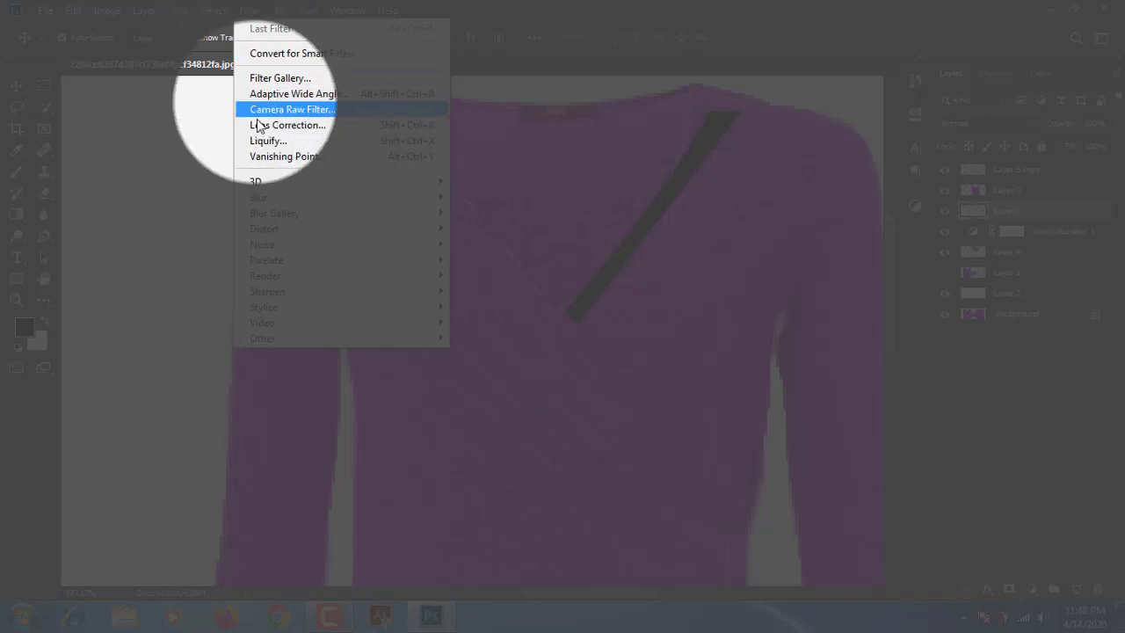
mouse_move(304, 198)
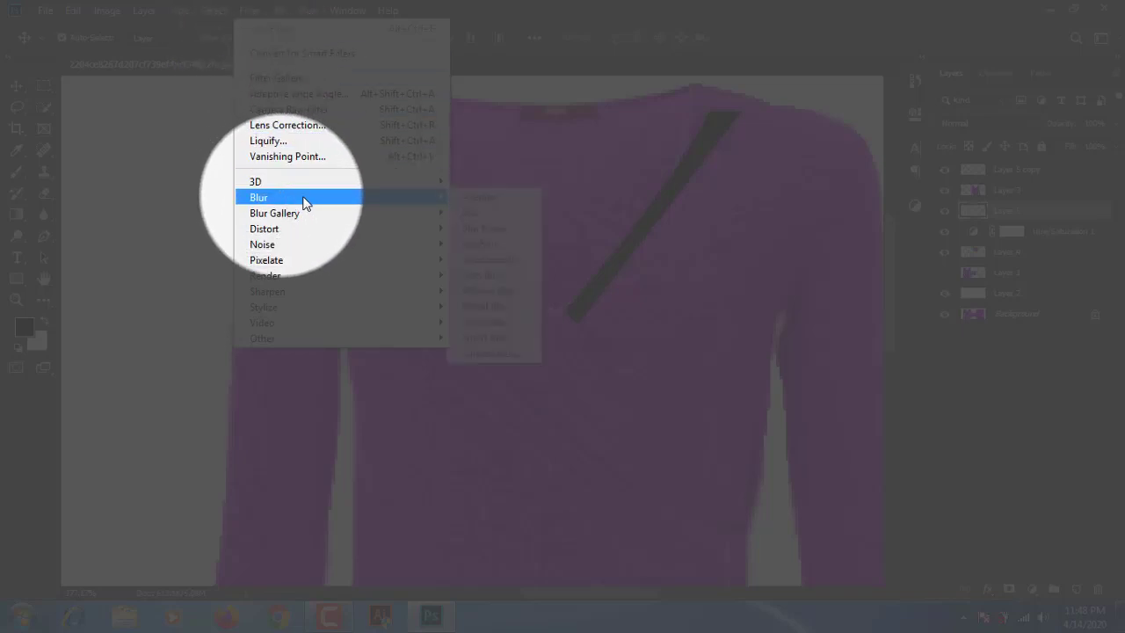
click(492, 259)
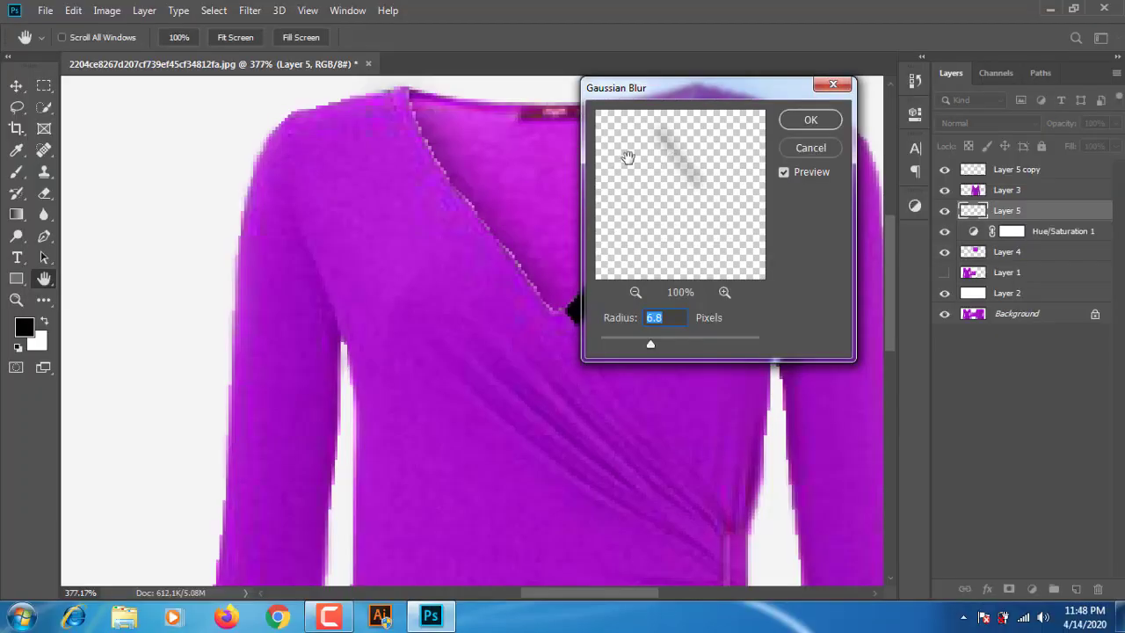
drag(722, 92, 854, 132)
drag(740, 376, 740, 378)
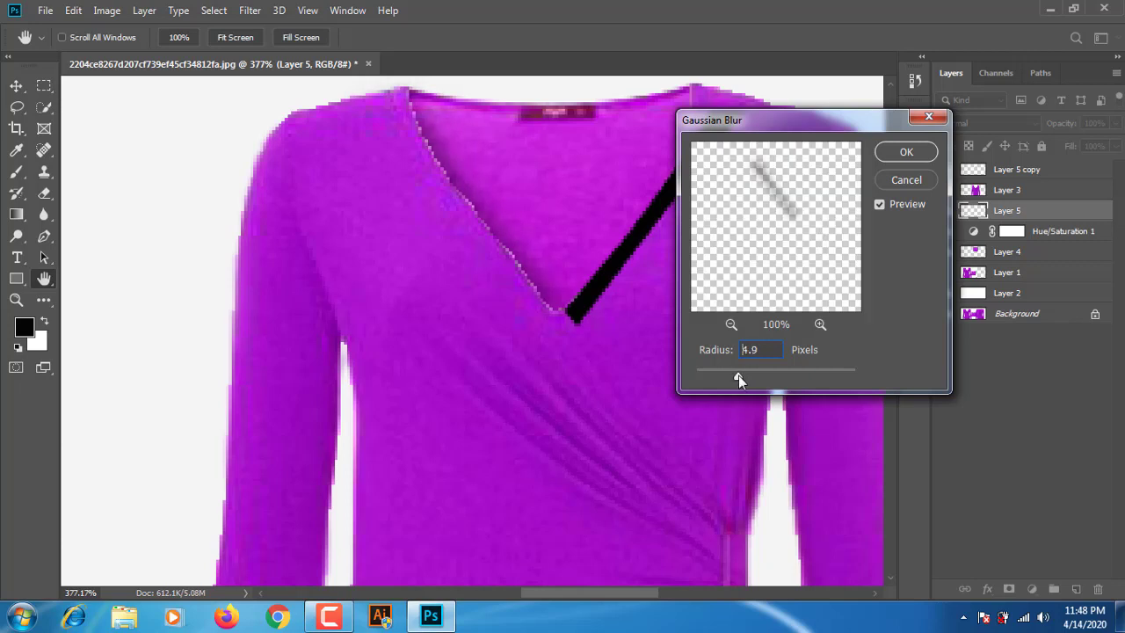
drag(741, 374, 741, 375)
text(6)
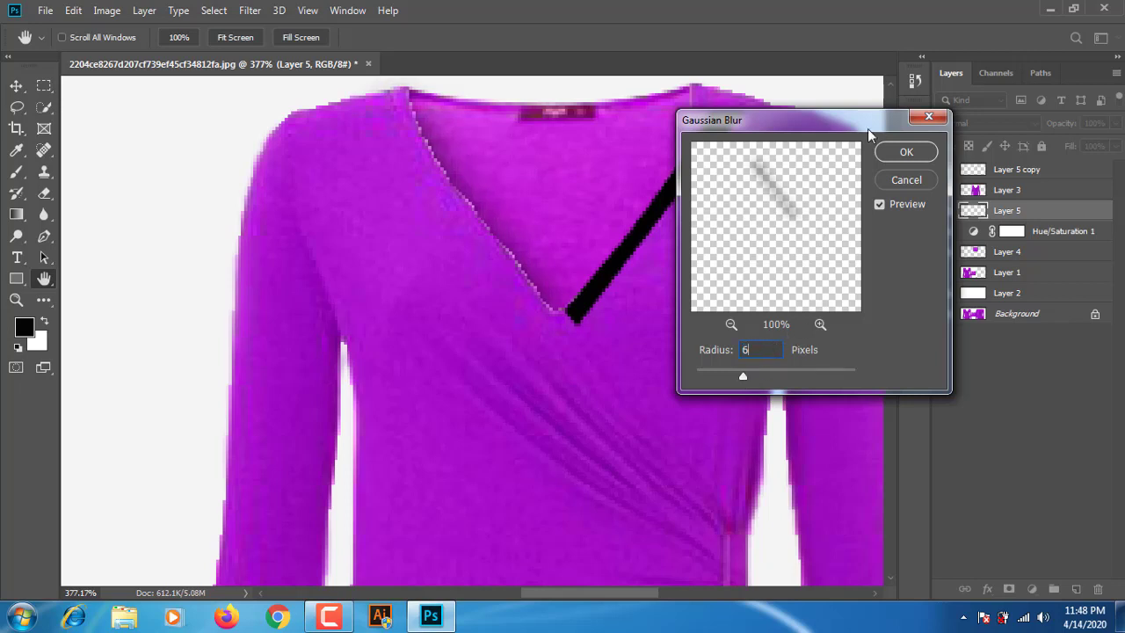
click(917, 154)
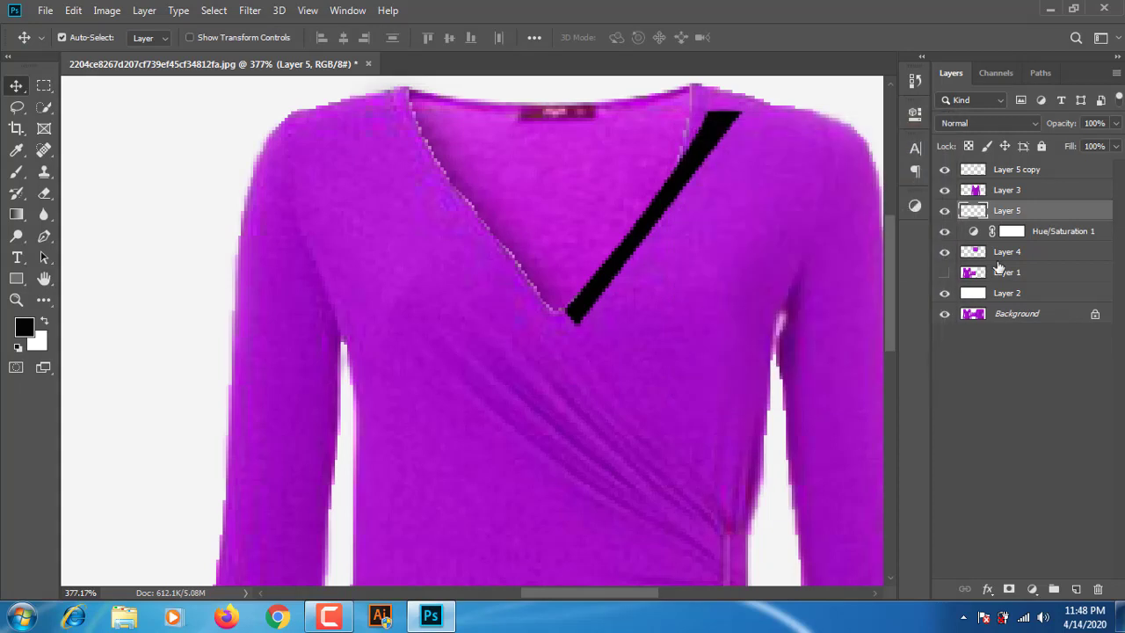
Move Layer 5 copy directly below Layer 3 and blur it with a 6.0-pixel Gaussian Blur.
click(1035, 172)
drag(1035, 173, 1033, 200)
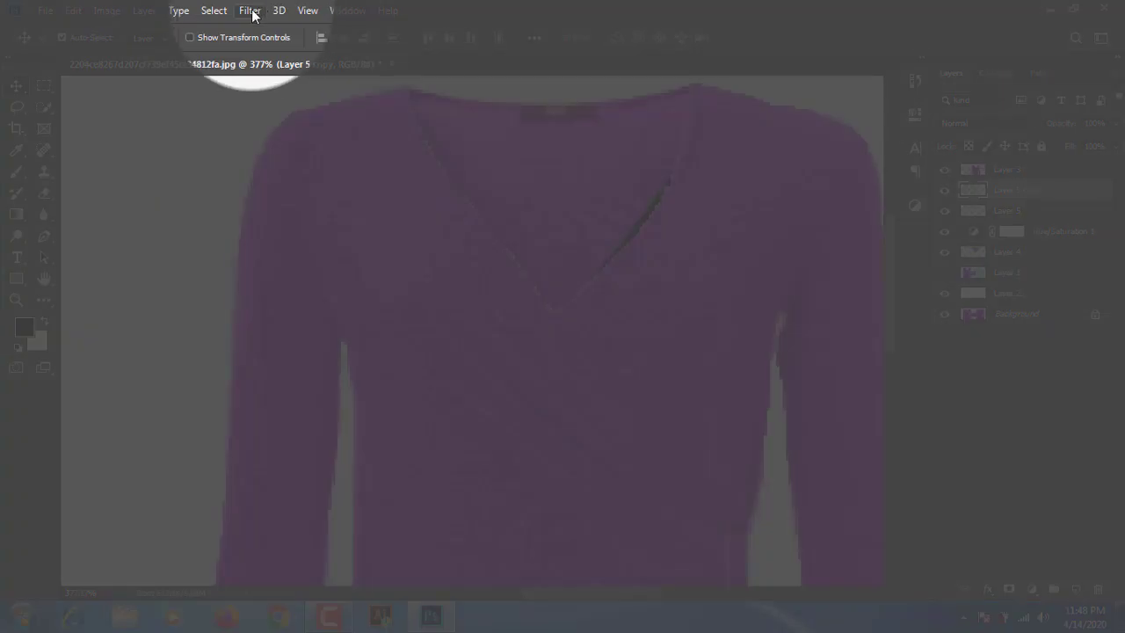
click(251, 11)
mouse_move(319, 201)
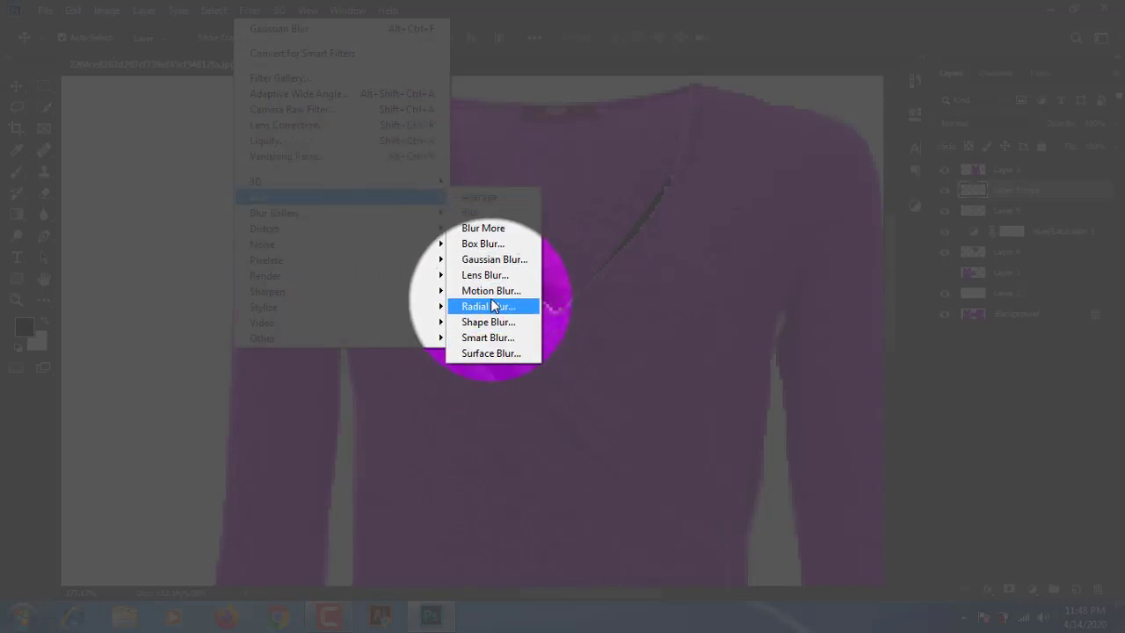
click(490, 261)
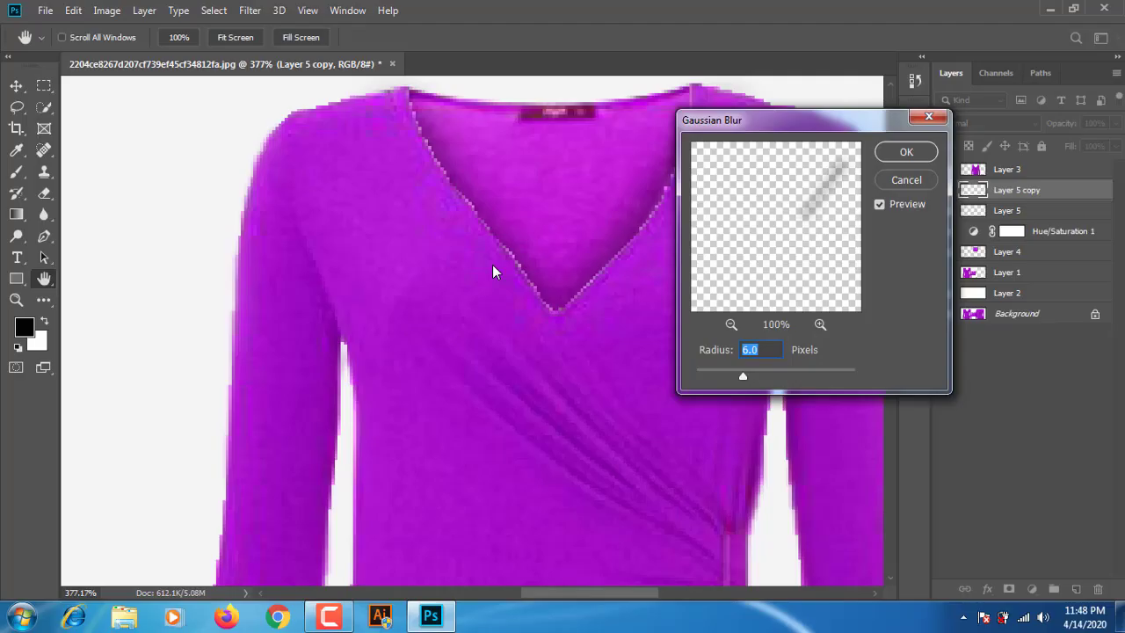
click(914, 153)
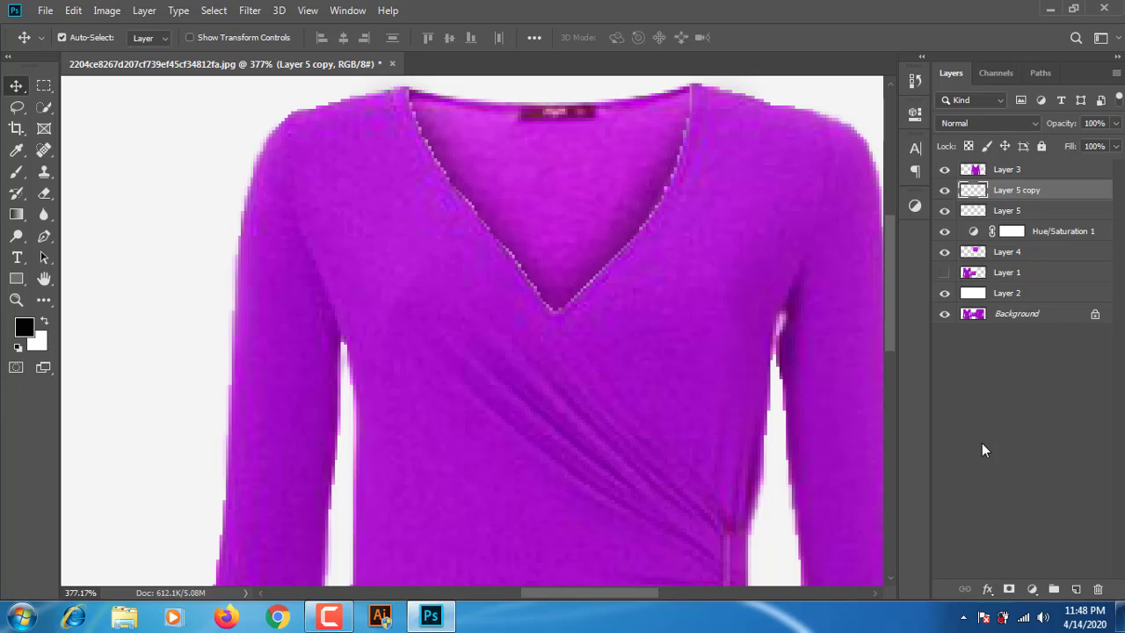
Merge Layer 5 and Layer 5 copy into a single collar shadow layer.
ctrl+click(1010, 212)
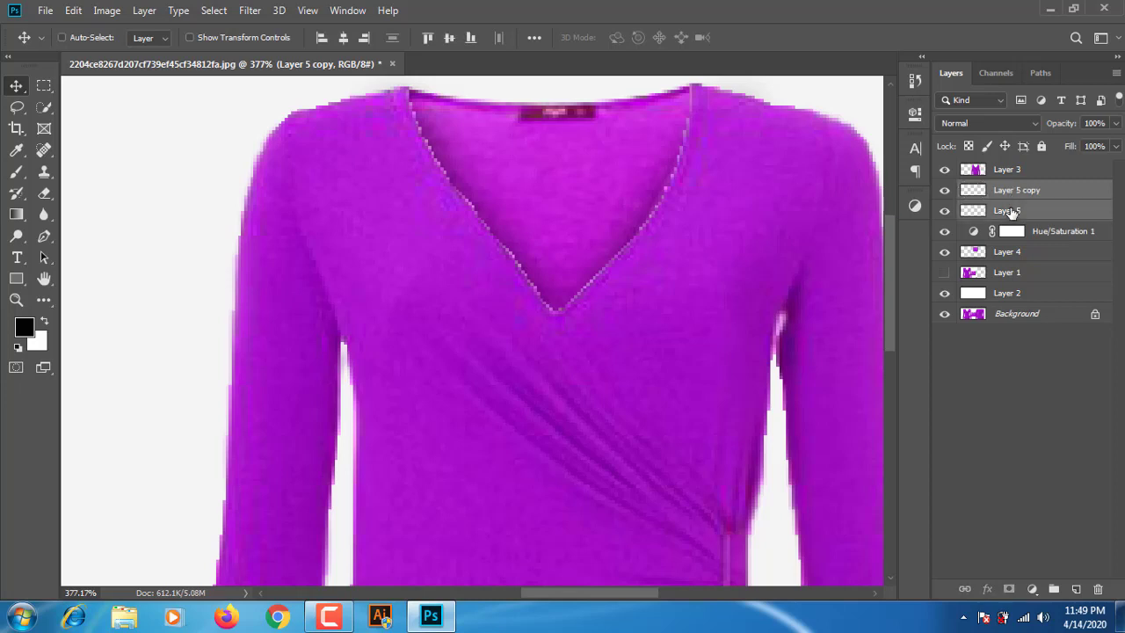
key(ctrl+0)
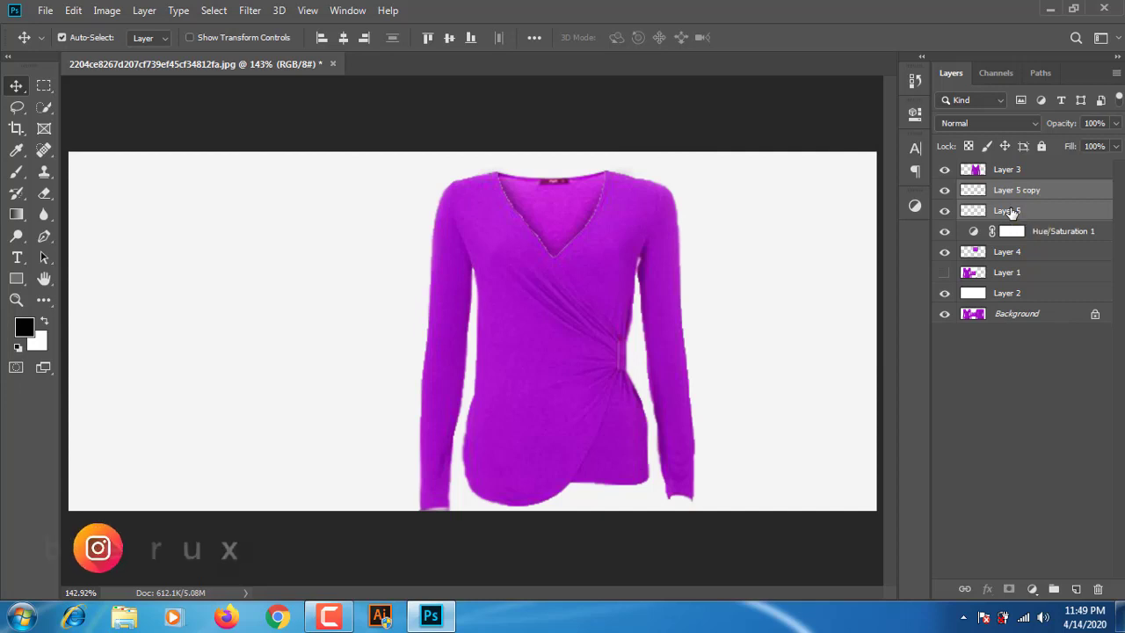
key(ctrl+e)
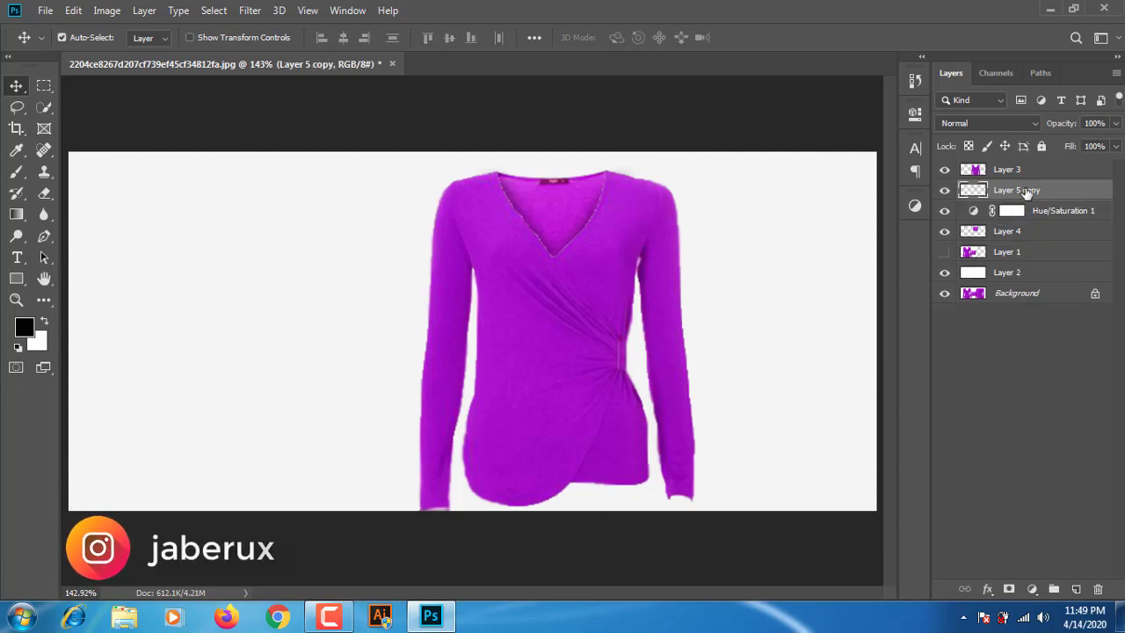
Set the merged collar shadow layer's opacity to 80% and deselect all layers.
click(1114, 145)
drag(1114, 146, 1086, 150)
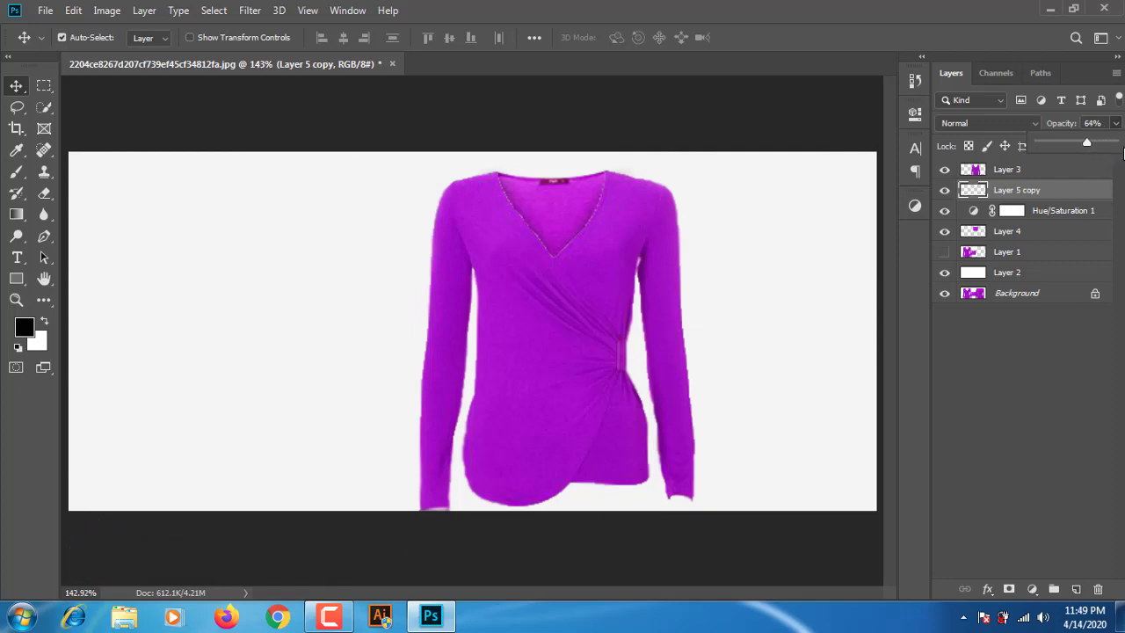
mouse_move(1087, 143)
mouse_down()
mouse_move(1097, 145)
mouse_move(1094, 123)
mouse_up()
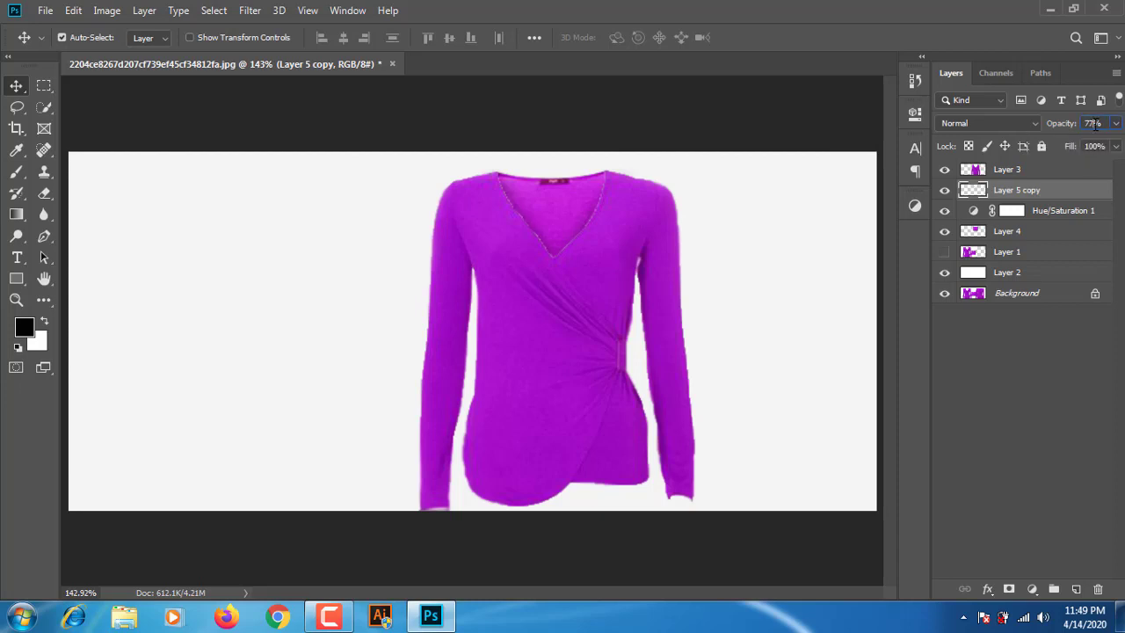
text(80)
click(996, 428)
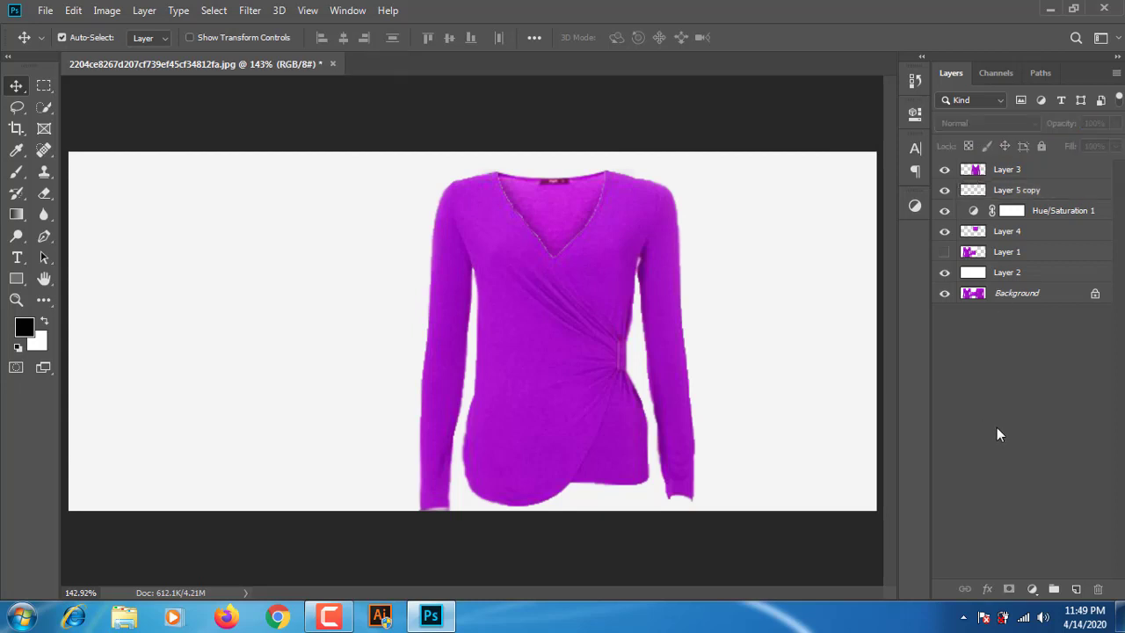
Stamp all visible layers into a new merged layer above Layer 3.
click(1040, 173)
key(ctrl)
key(ctrl+shift+alt+e)
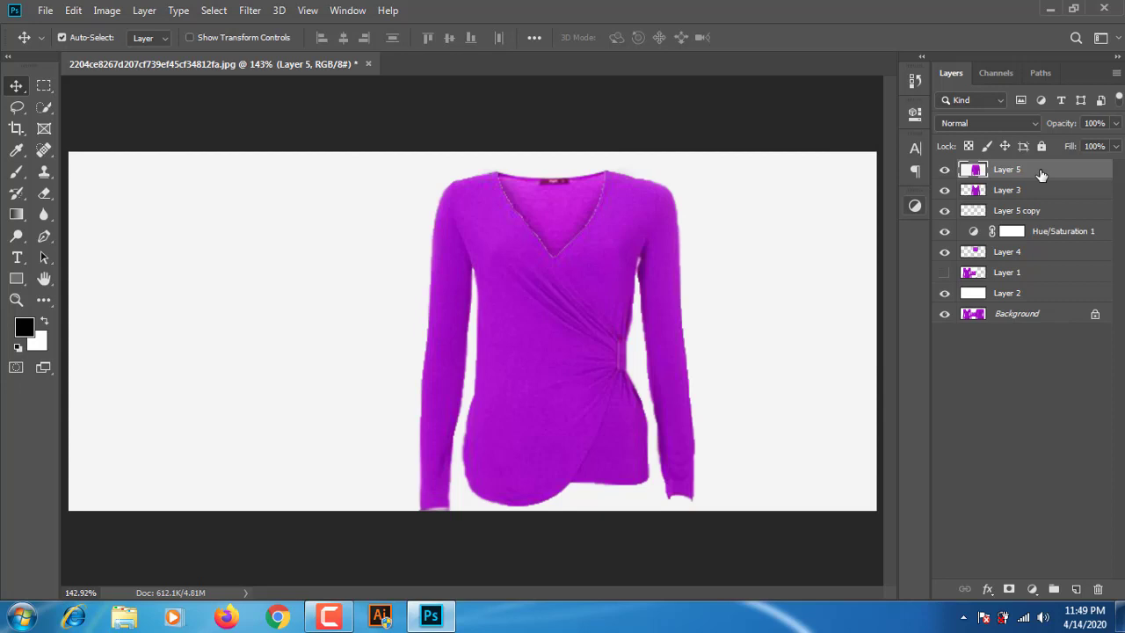
Shift the stamped shirt layer left so the shirt sits near the center of the canvas.
ctrl+click(615, 224)
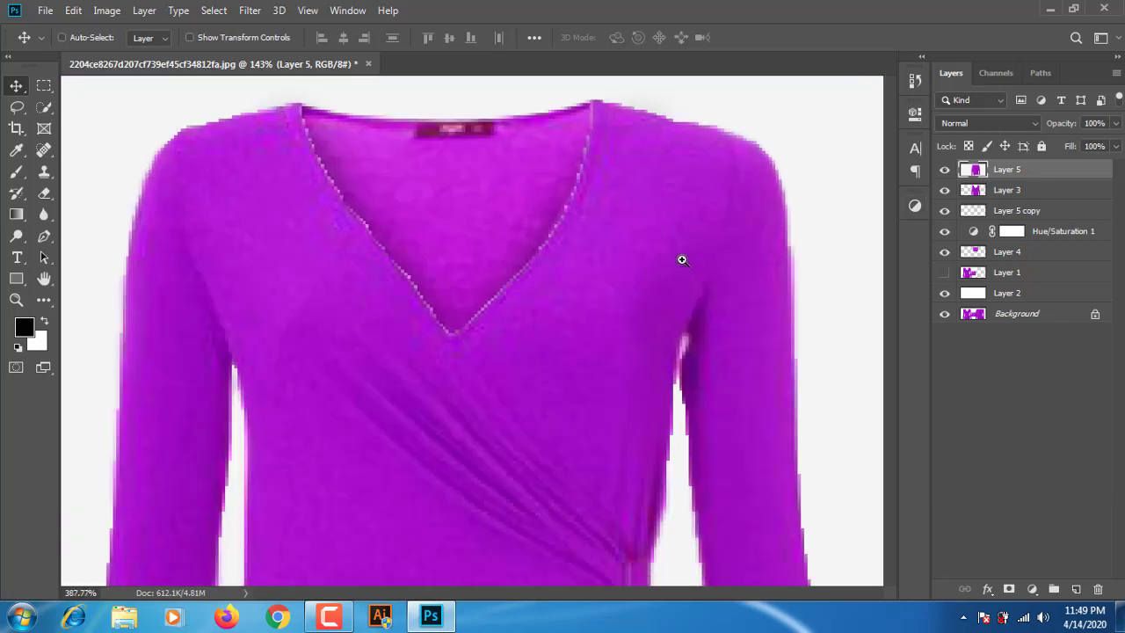
drag(653, 249, 591, 243)
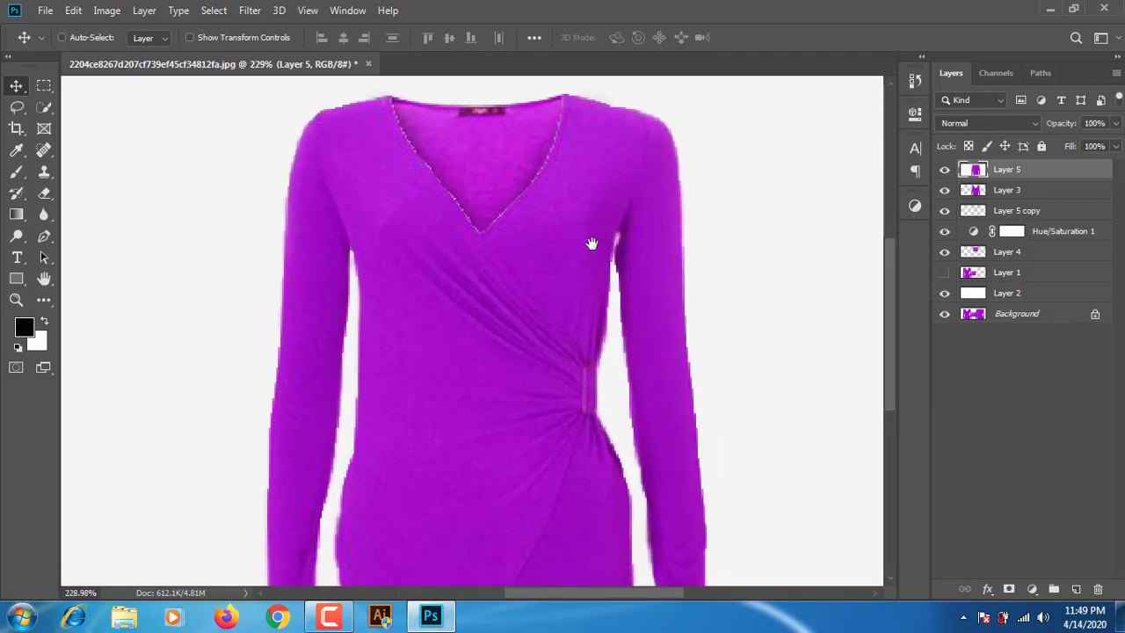
key(ctrl+1)
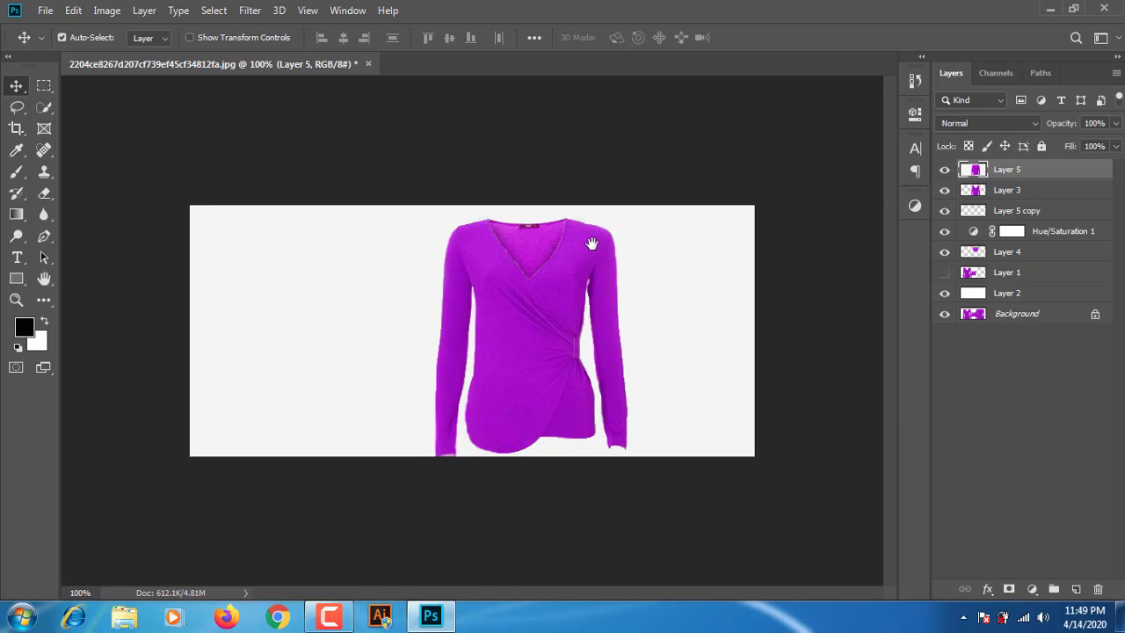
drag(552, 301, 499, 304)
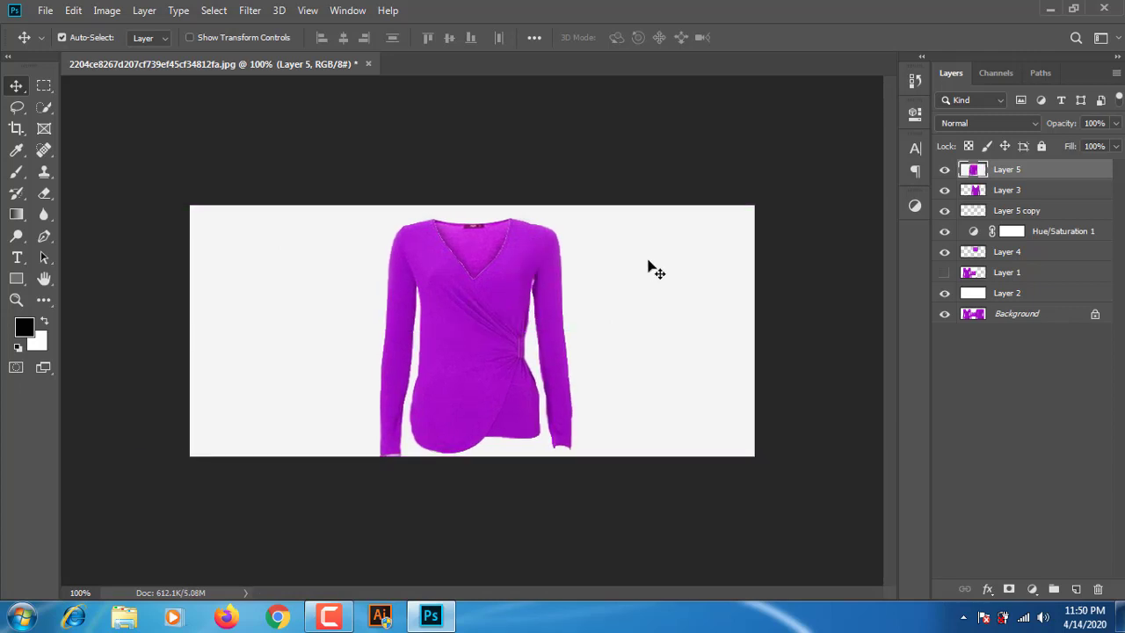